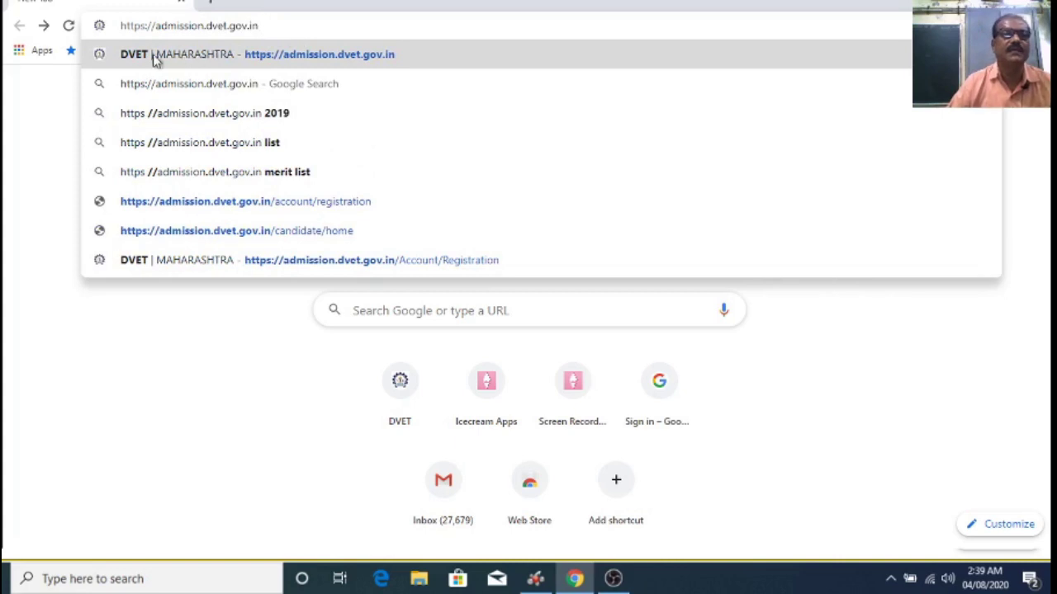
Step: Go to the DVET Maharashtra admission site at admission.dvet.gov.in
{"action": "left_click", "coordinate": [291, 57]}
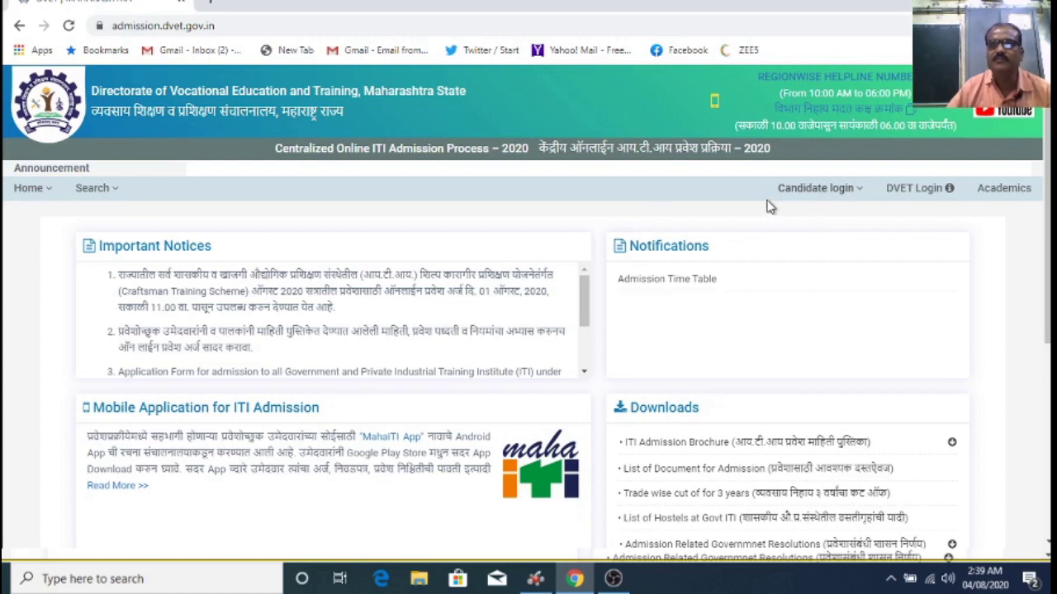
Step: Start a New Candidate Registration from the Candidate login menu
{"action": "left_click", "coordinate": [861, 191]}
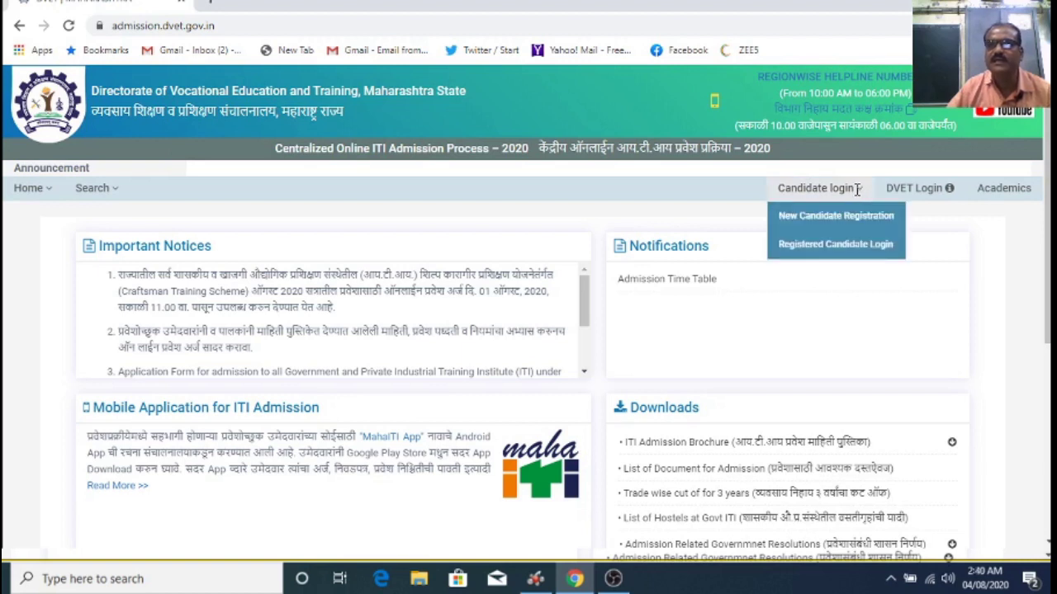
{"action": "left_click", "coordinate": [805, 219]}
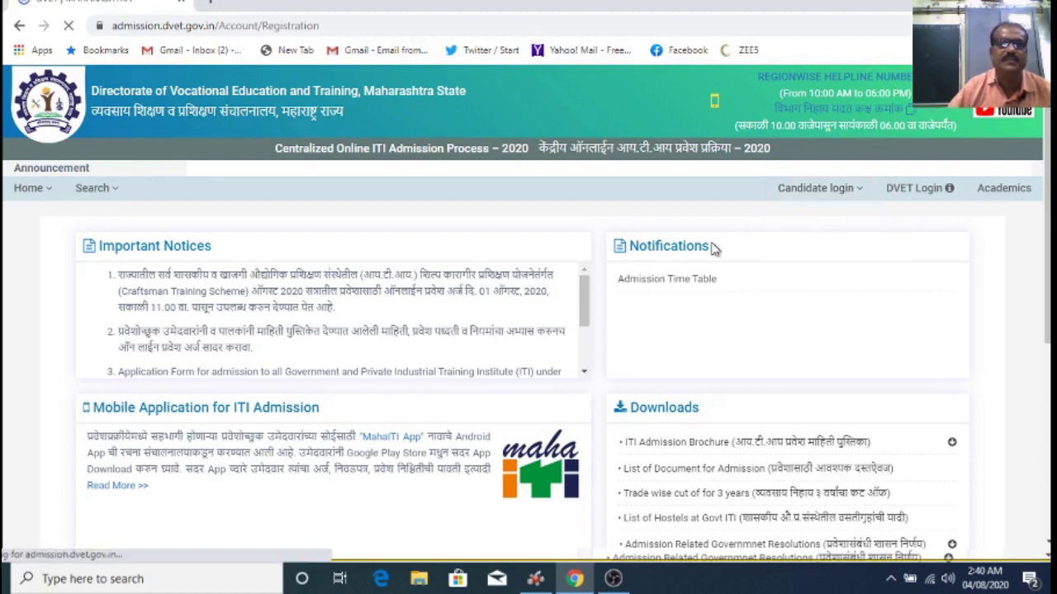
{"action": "scroll", "coordinate": [710, 246], "scroll_direction": "down", "scroll_amount": 1}
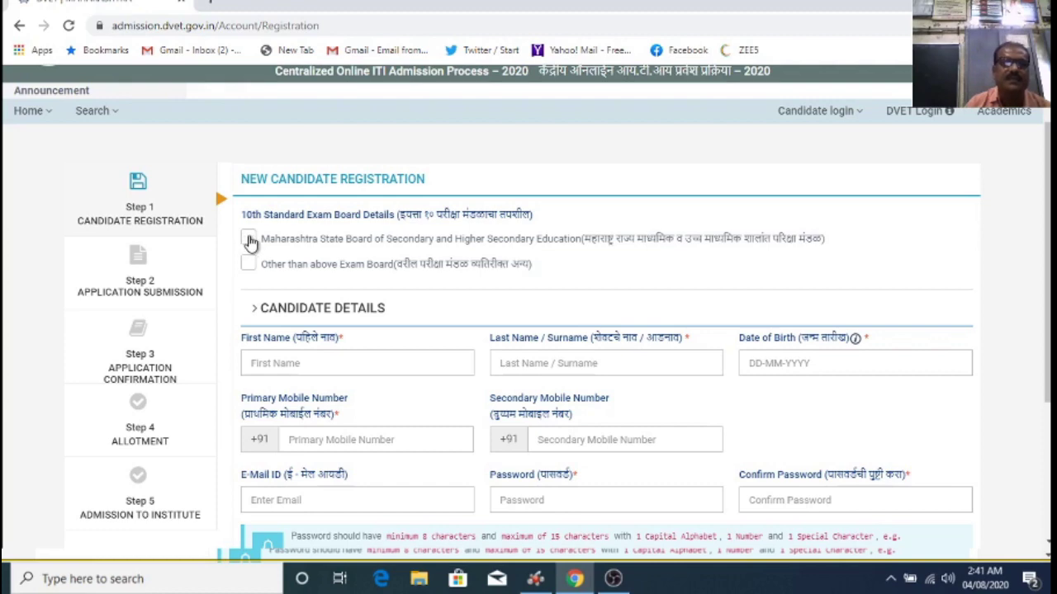
Step: Choose Maharashtra State Board as the 10th exam board and begin entering the seat number
{"action": "left_click", "coordinate": [250, 239]}
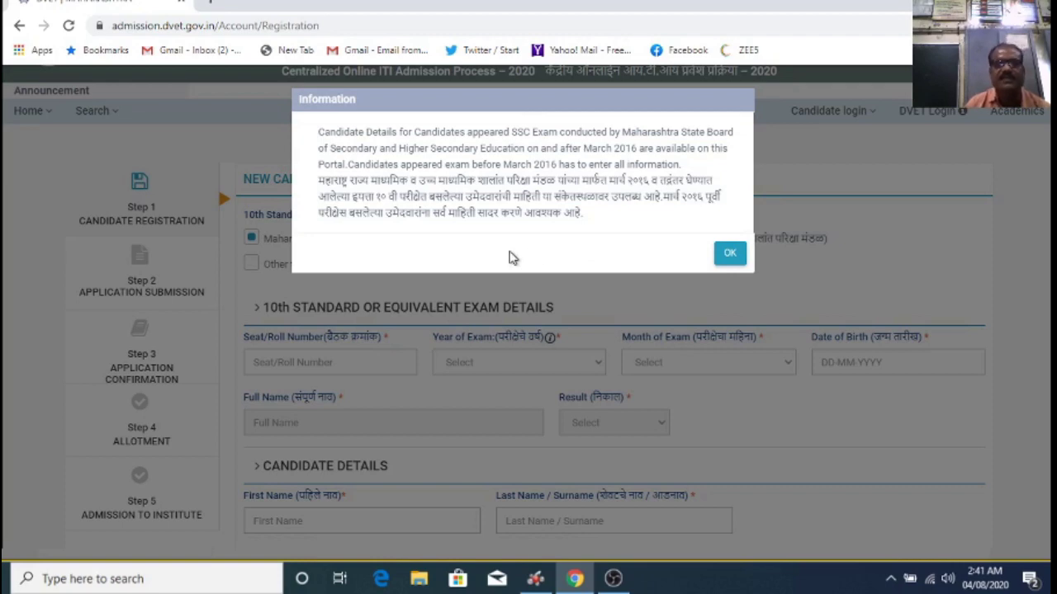
{"action": "left_click", "coordinate": [729, 256]}
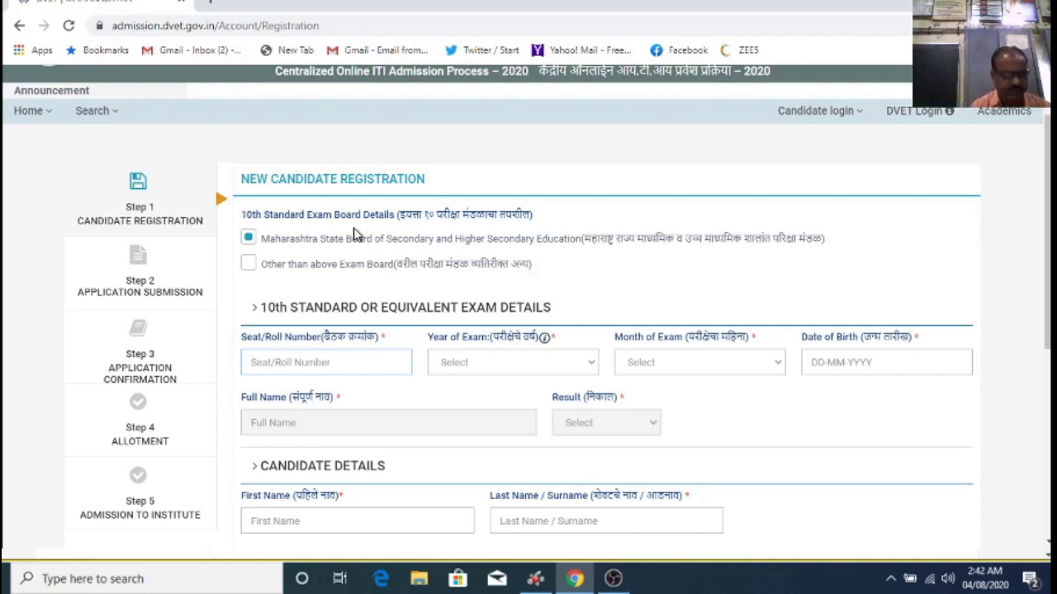
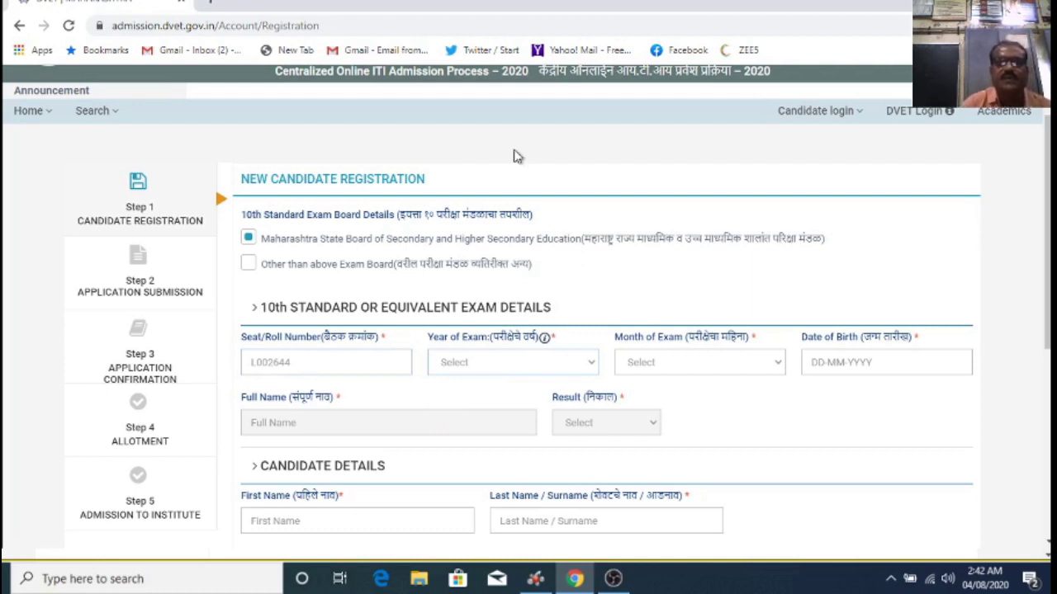
Step: Set the exam year to 2020 and the exam month to March
{"action": "left_click", "coordinate": [462, 116]}
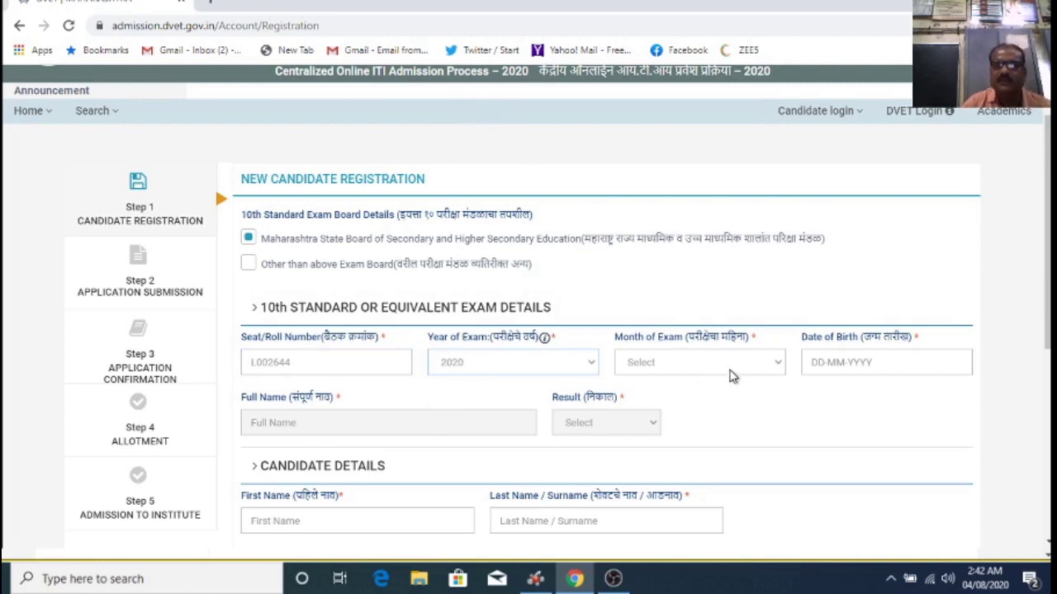
{"action": "left_click", "coordinate": [781, 367]}
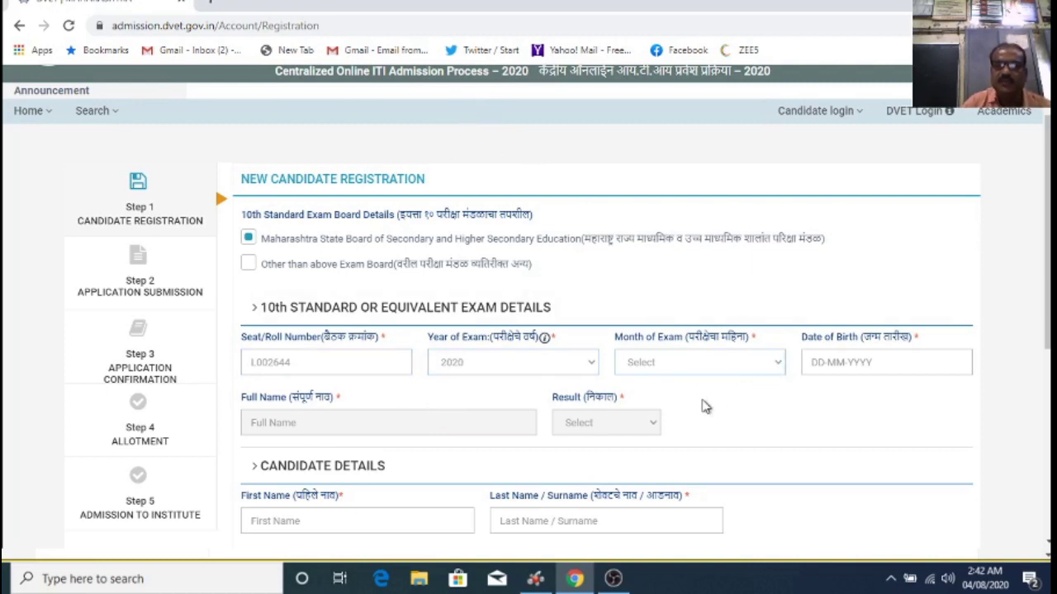
{"action": "left_click", "coordinate": [701, 402]}
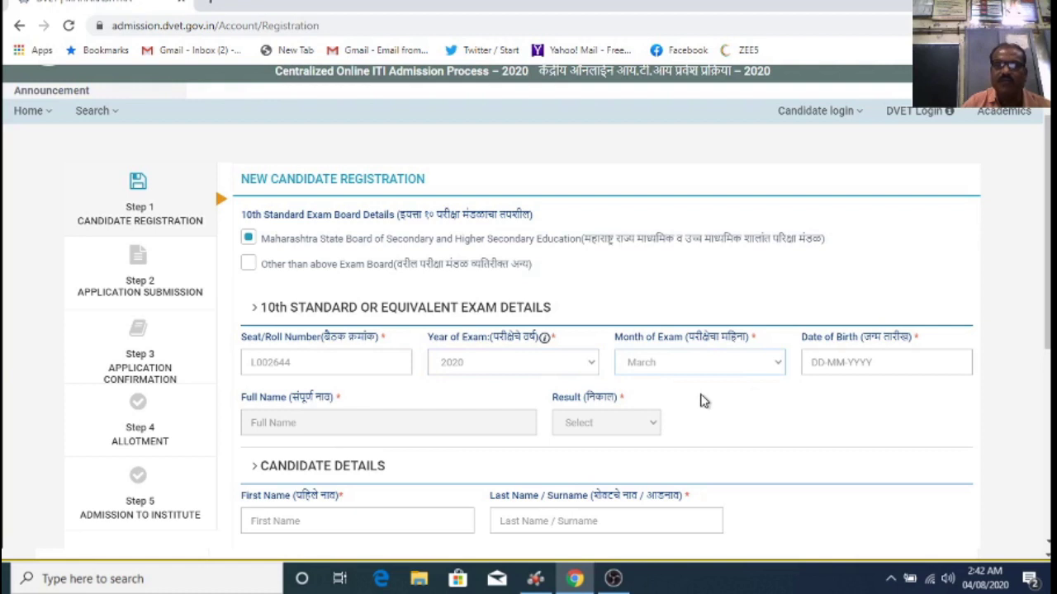
{"action": "left_click", "coordinate": [856, 363]}
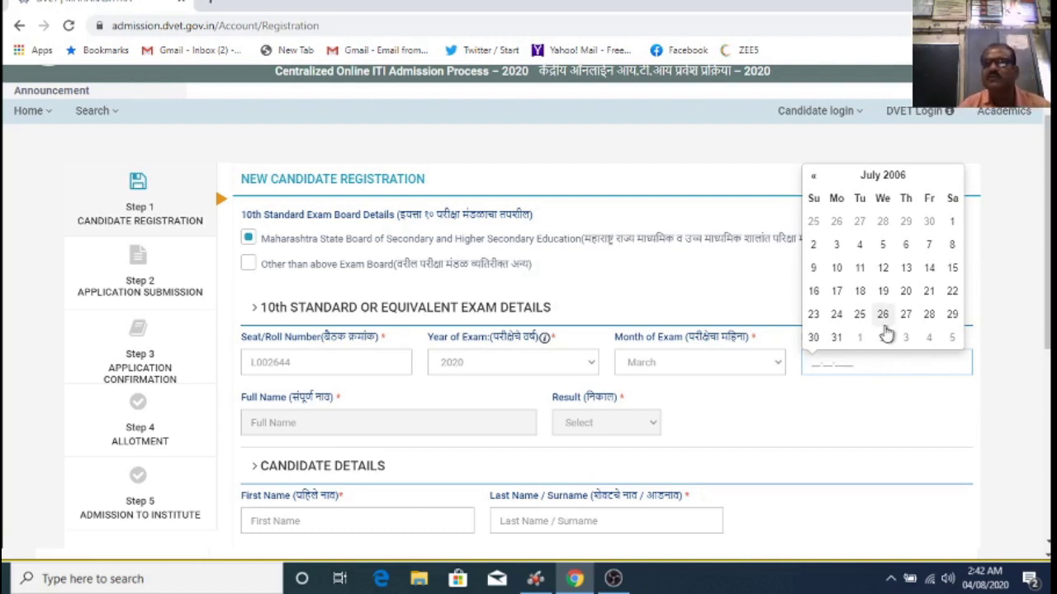
{"action": "scroll", "coordinate": [923, 248], "scroll_direction": "down", "scroll_amount": 1}
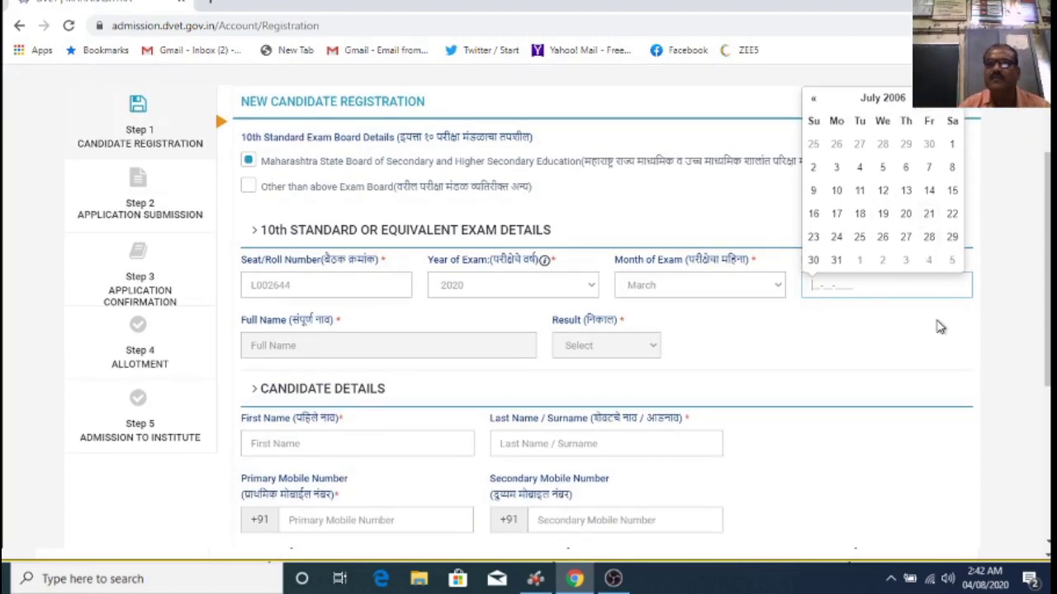
{"action": "scroll", "coordinate": [982, 322], "scroll_direction": "up", "scroll_amount": 1}
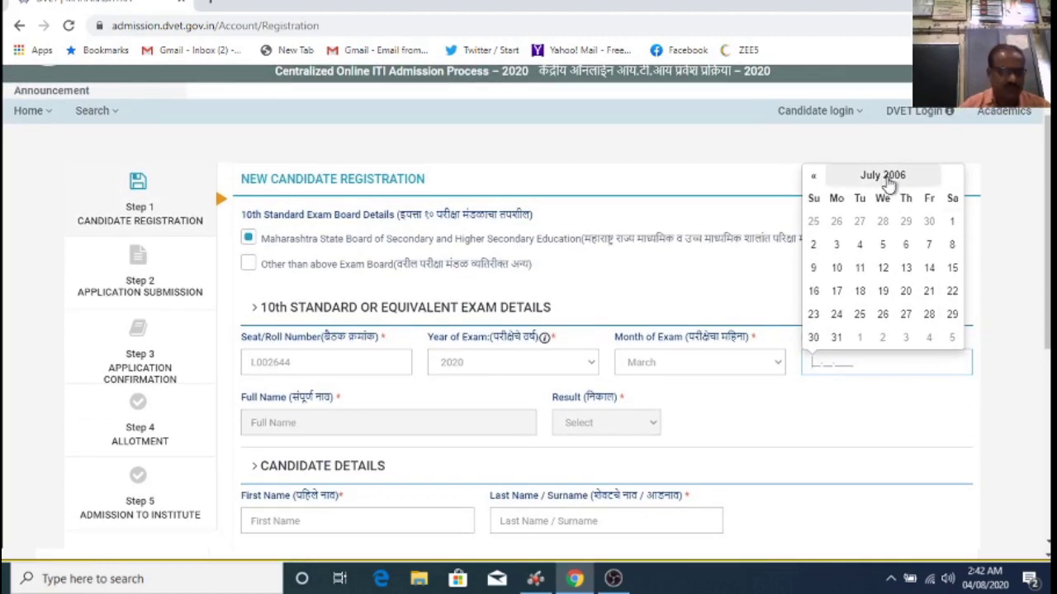
{"action": "left_click", "coordinate": [874, 177]}
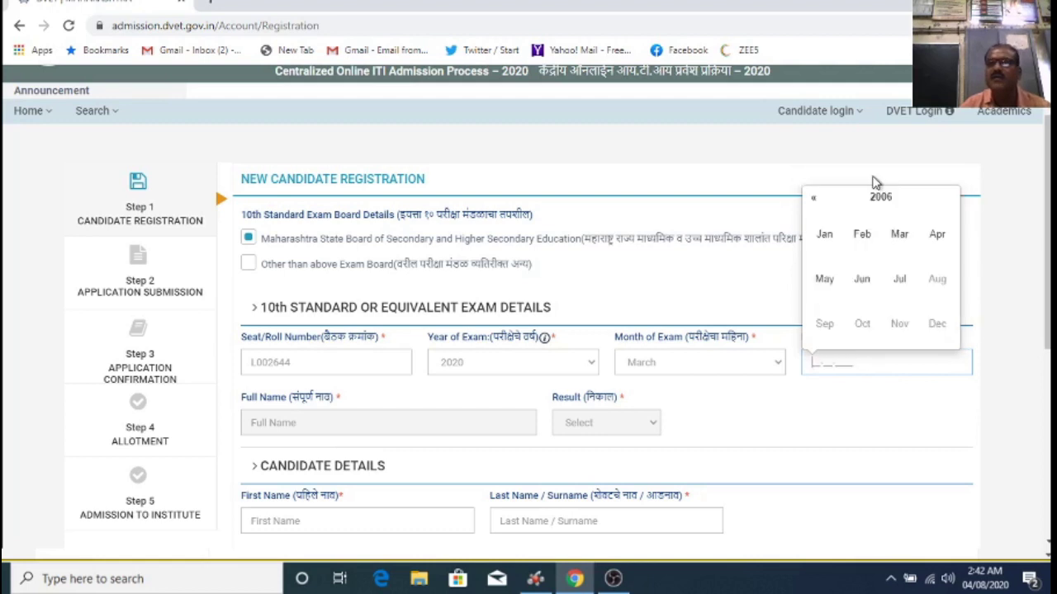
{"action": "left_click", "coordinate": [814, 201]}
{"action": "left_click", "coordinate": [820, 202]}
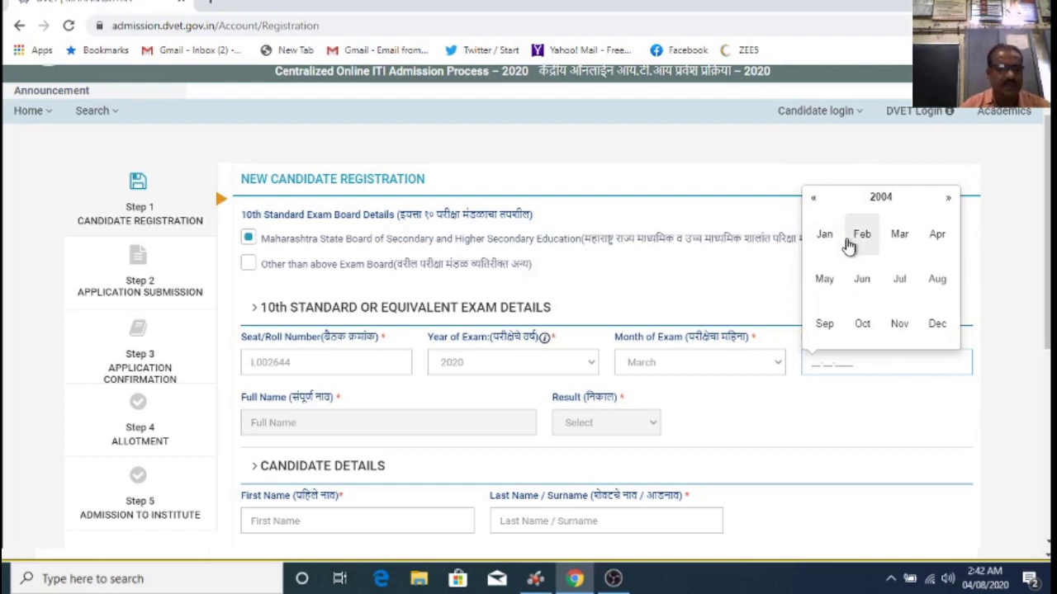
{"action": "left_click", "coordinate": [861, 282]}
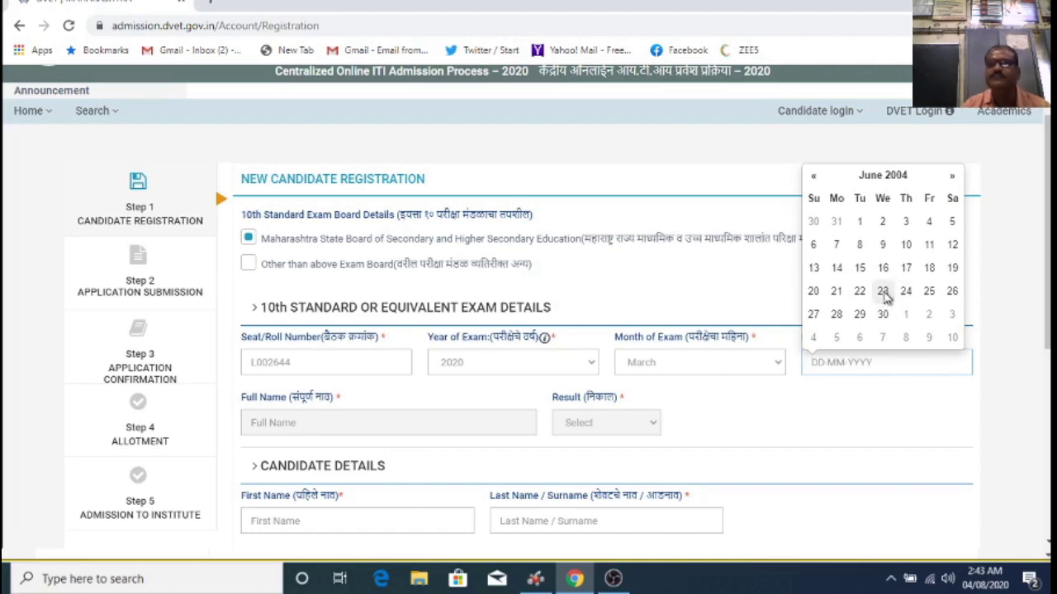
{"action": "left_click", "coordinate": [883, 293]}
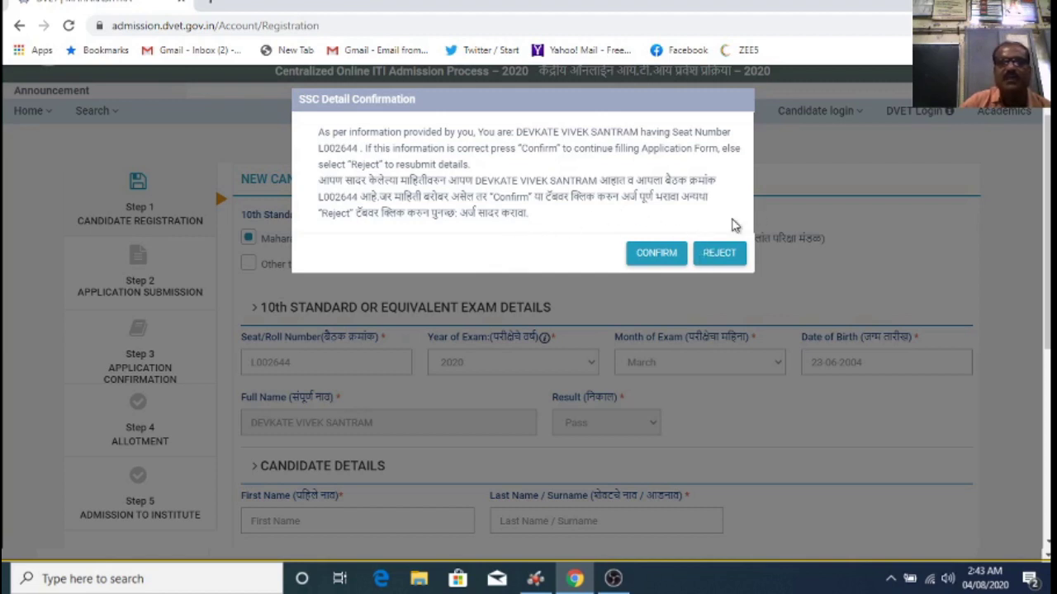
Step: Confirm the fetched SSC details in the SSC Detail Confirmation dialog
{"action": "left_click", "coordinate": [656, 254]}
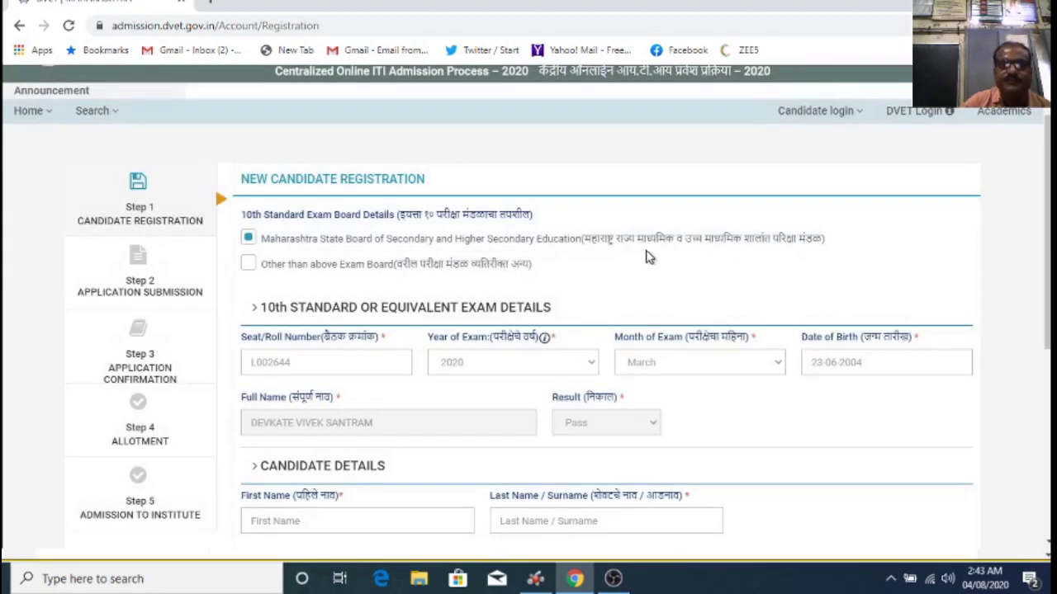
Step: Enter the candidate's first name and surname in the Candidate Details fields
{"action": "scroll", "coordinate": [635, 255], "scroll_direction": "down", "scroll_amount": 1}
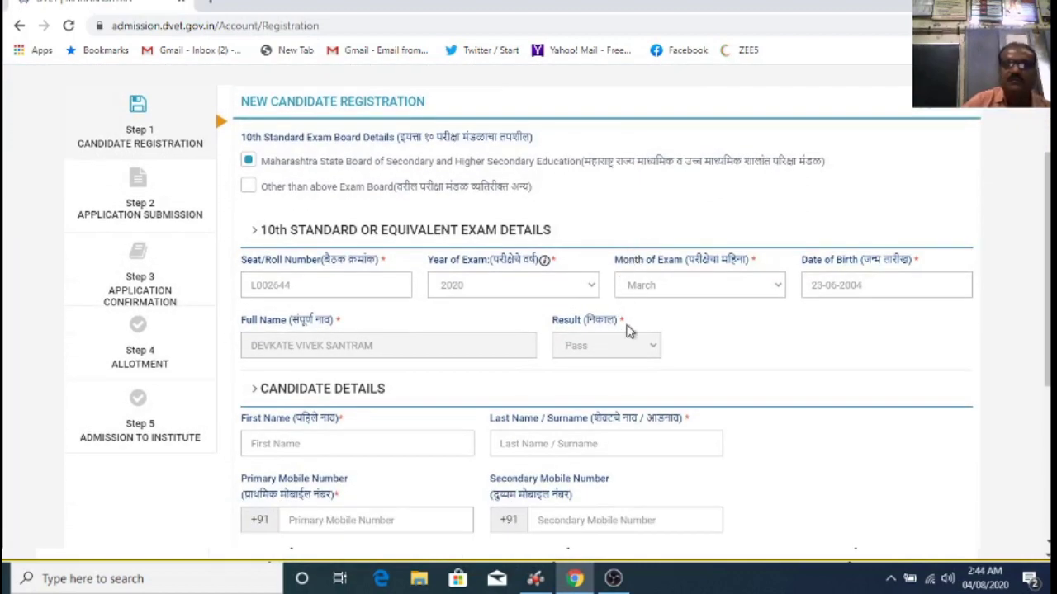
{"action": "scroll", "coordinate": [716, 341], "scroll_direction": "down", "scroll_amount": 1}
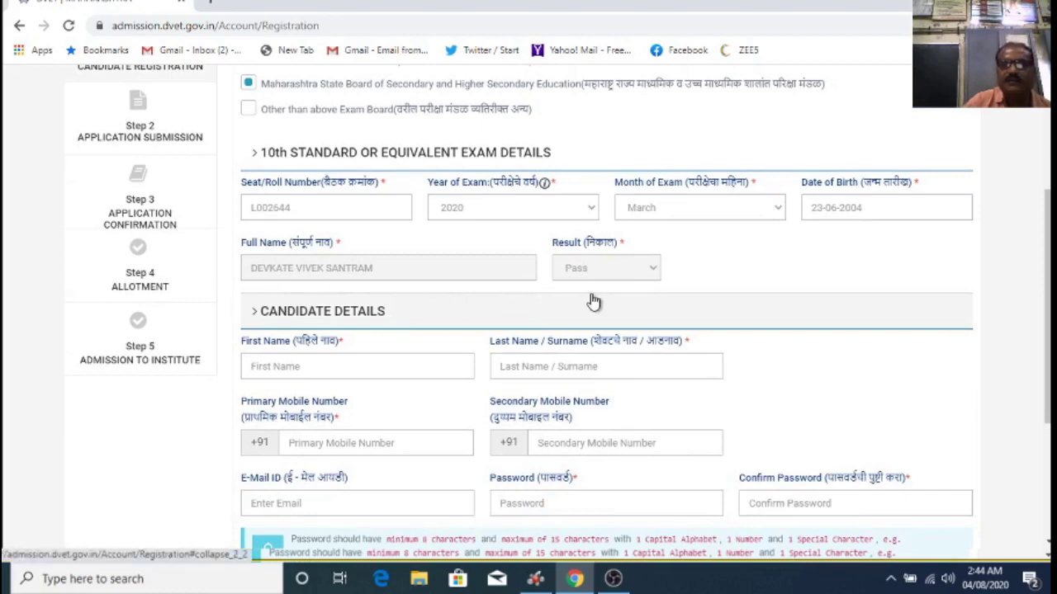
{"action": "scroll", "coordinate": [495, 297], "scroll_direction": "down", "scroll_amount": 2}
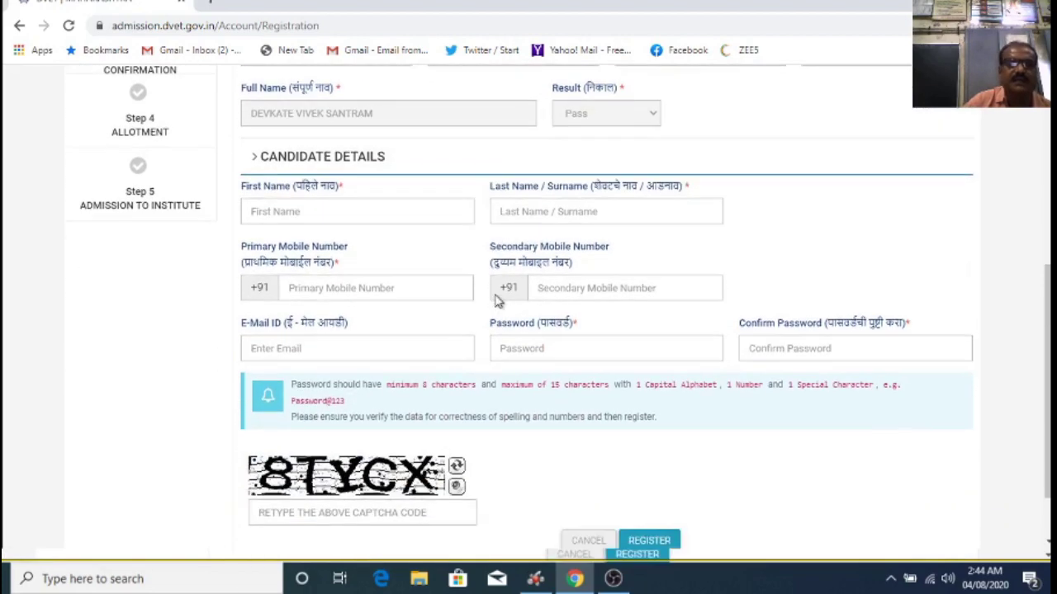
{"action": "scroll", "coordinate": [437, 234], "scroll_direction": "up", "scroll_amount": 1}
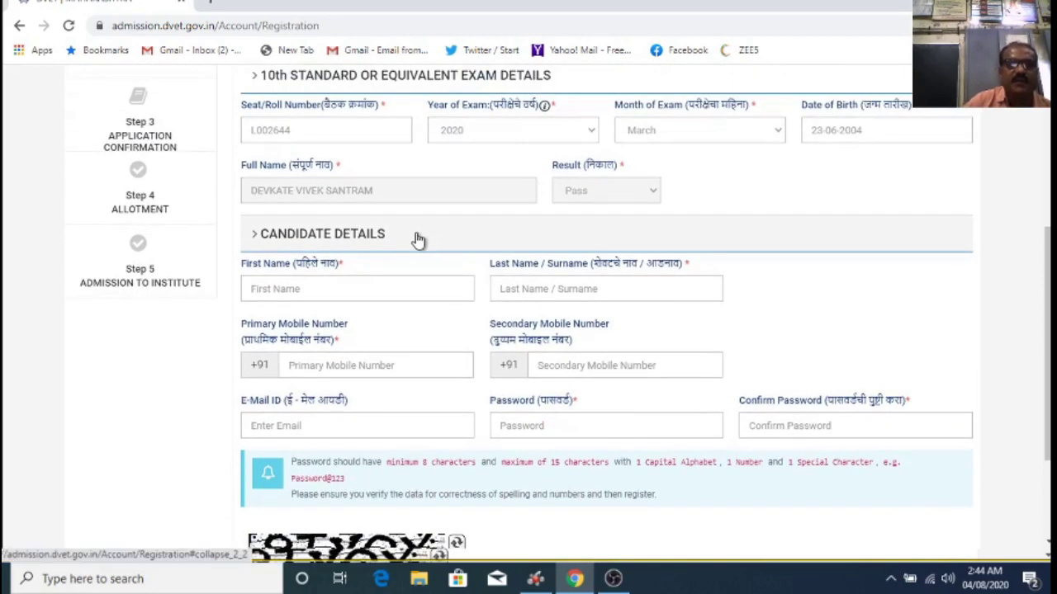
{"action": "left_click", "coordinate": [291, 289]}
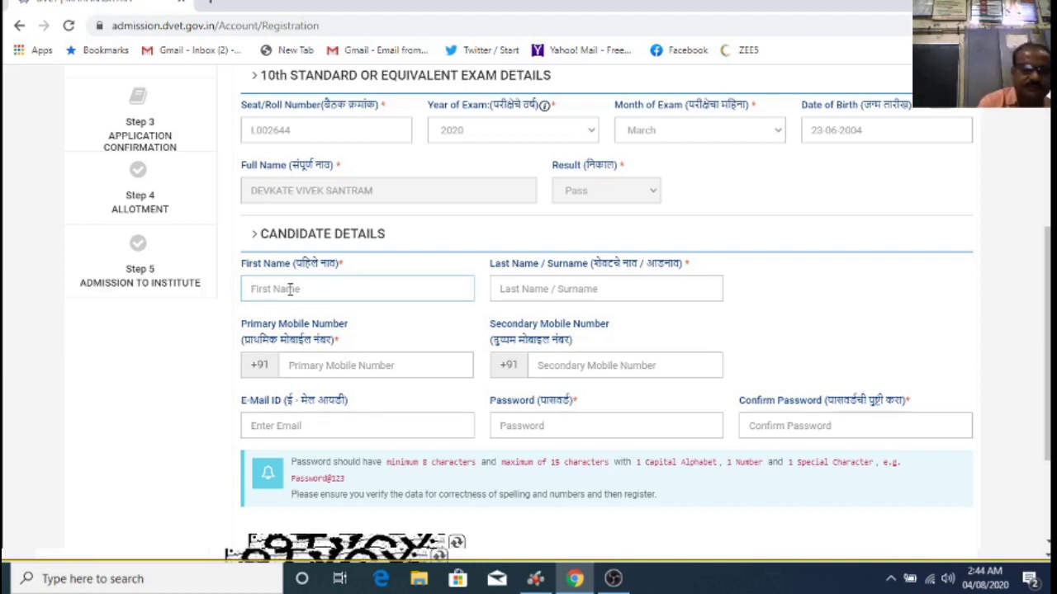
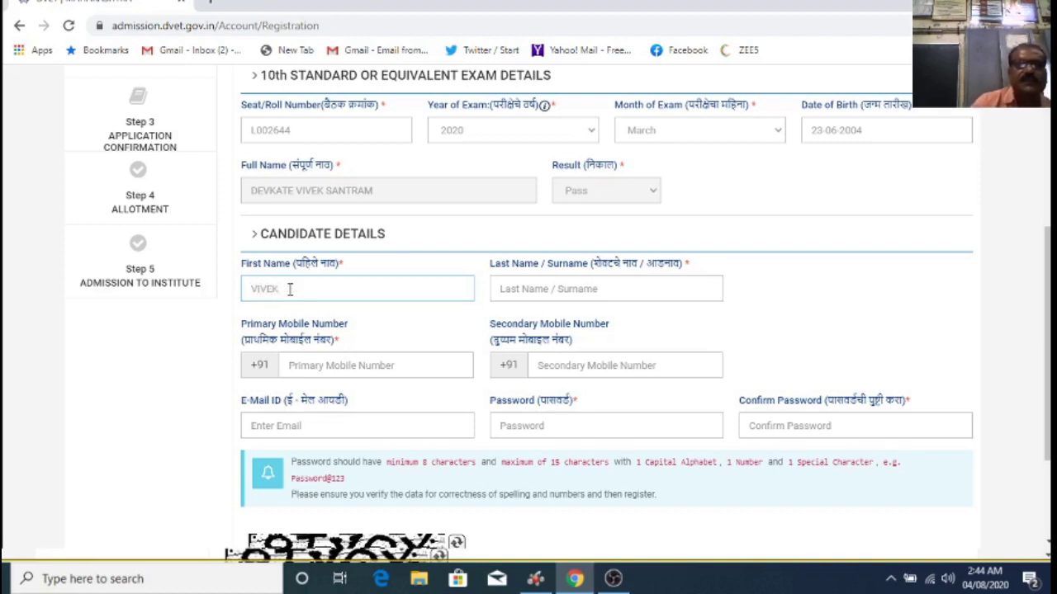
{"action": "left_click", "coordinate": [557, 290]}
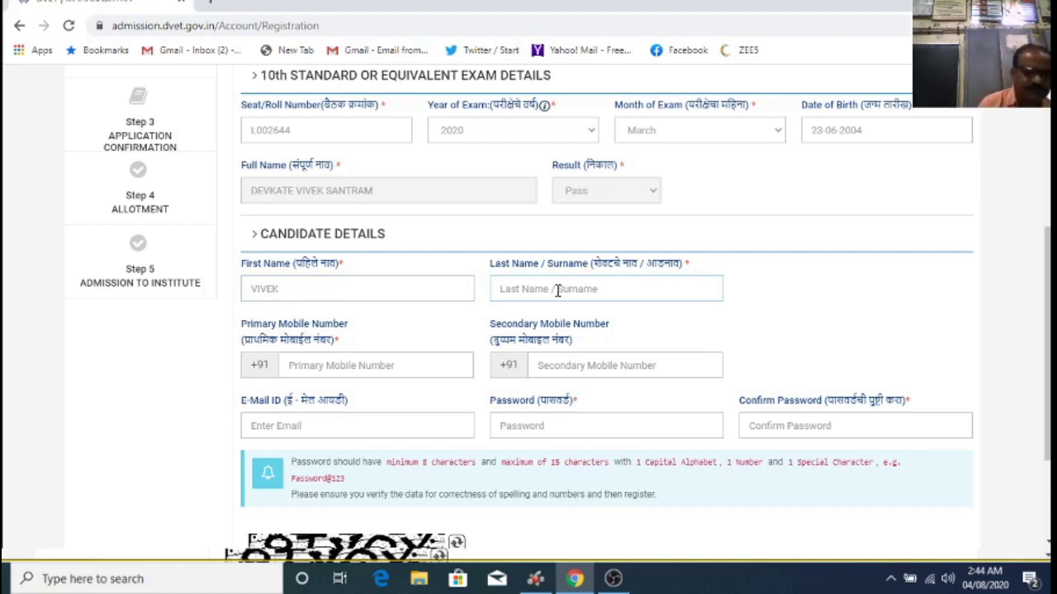
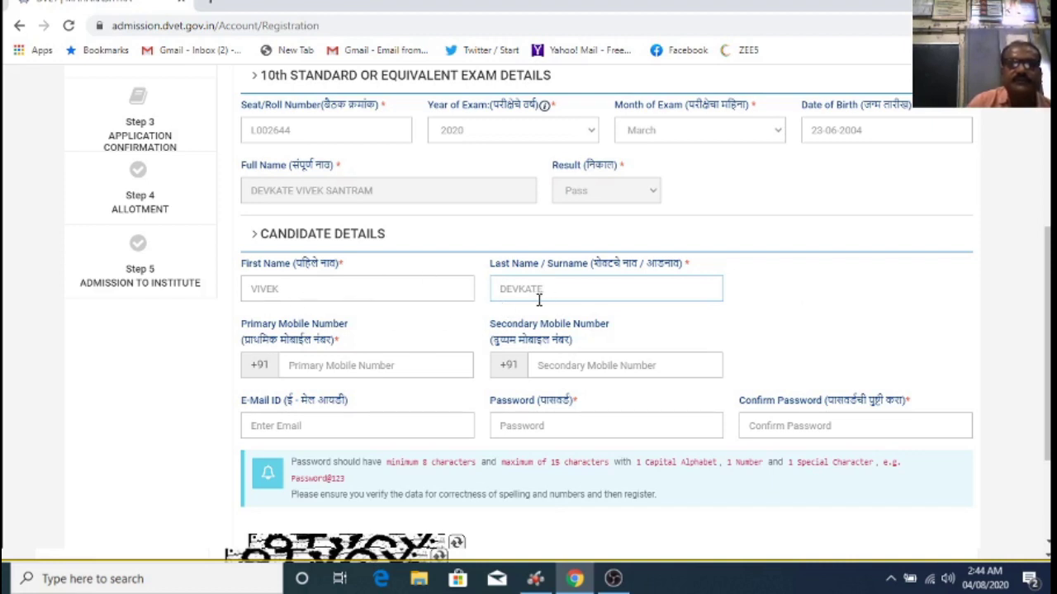
{"action": "scroll", "coordinate": [739, 293], "scroll_direction": "down", "scroll_amount": 1}
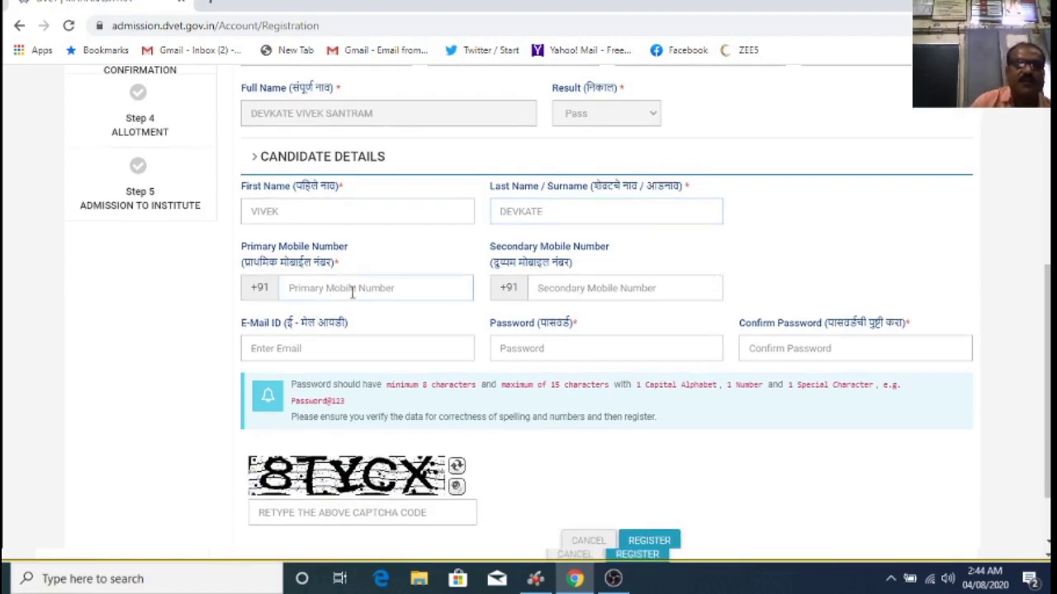
Step: Enter the candidate's ten-digit primary mobile number
{"action": "left_click", "coordinate": [352, 293]}
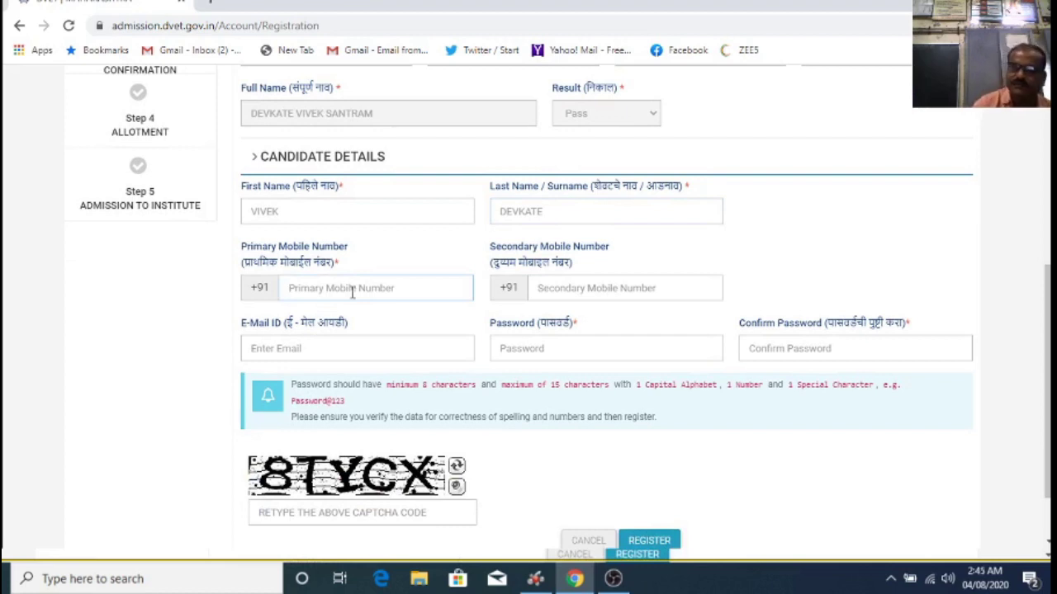
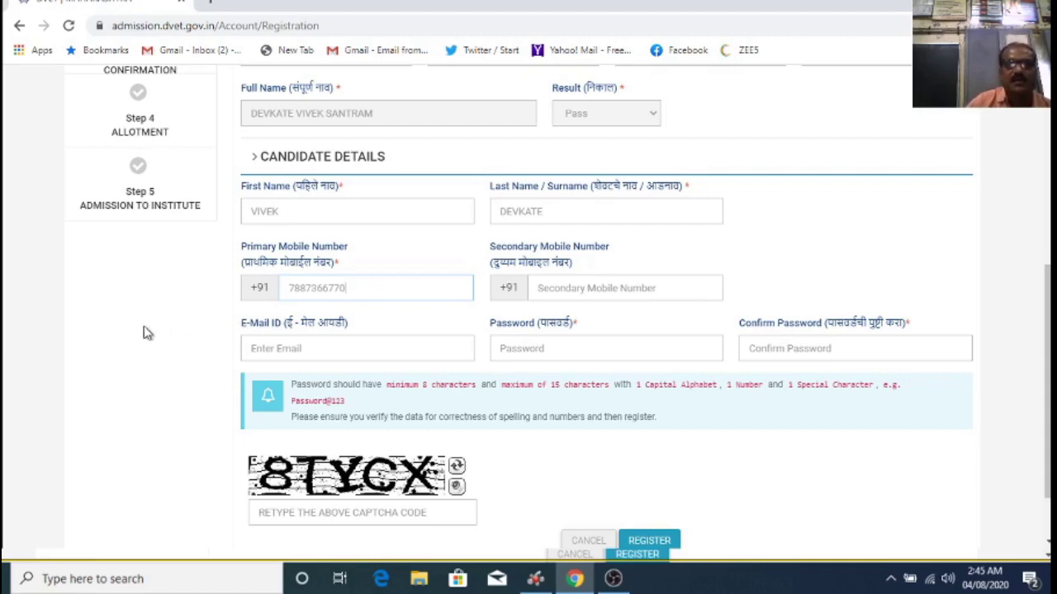
{"action": "left_click", "coordinate": [570, 288]}
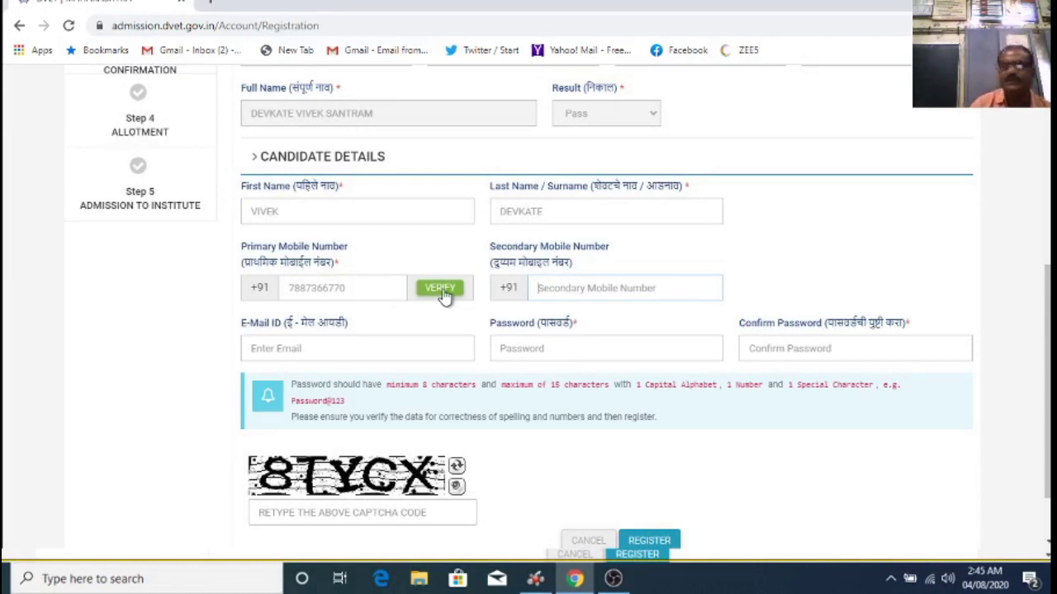
Step: Verify the primary mobile number by OTP and dismiss the success message
{"action": "left_click", "coordinate": [431, 291]}
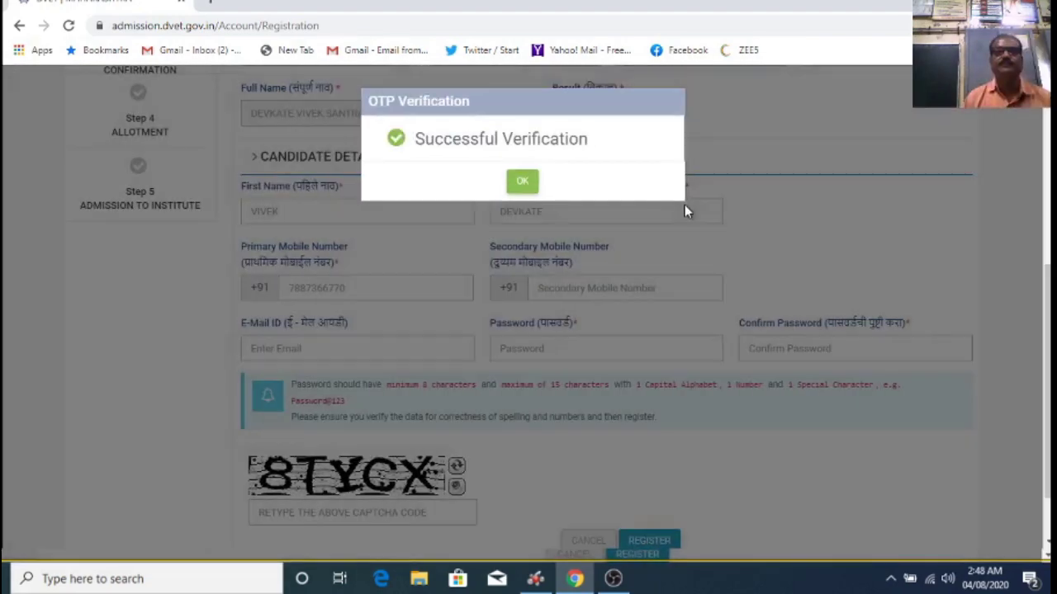
{"action": "left_click", "coordinate": [524, 185]}
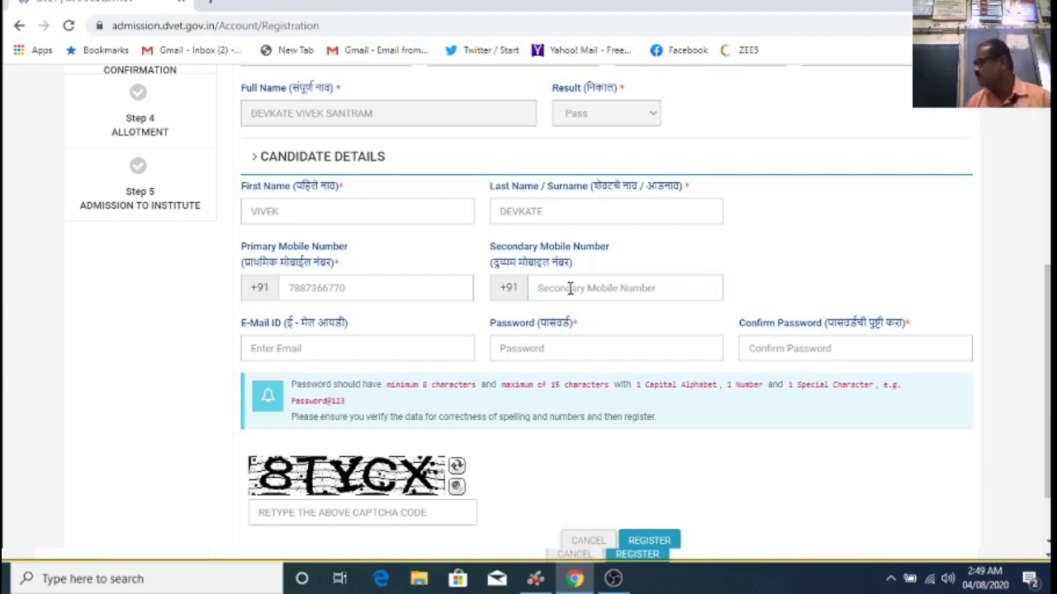
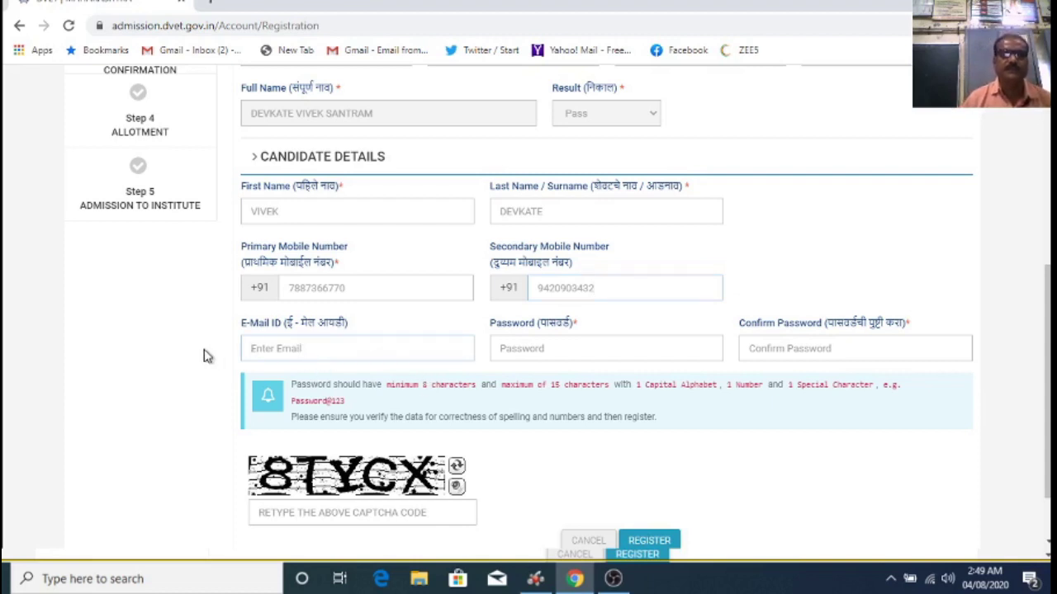
Step: Fill in the secondary mobile, e-mail, both passwords and captcha, then submit the registration
{"action": "type", "text": "COM"}
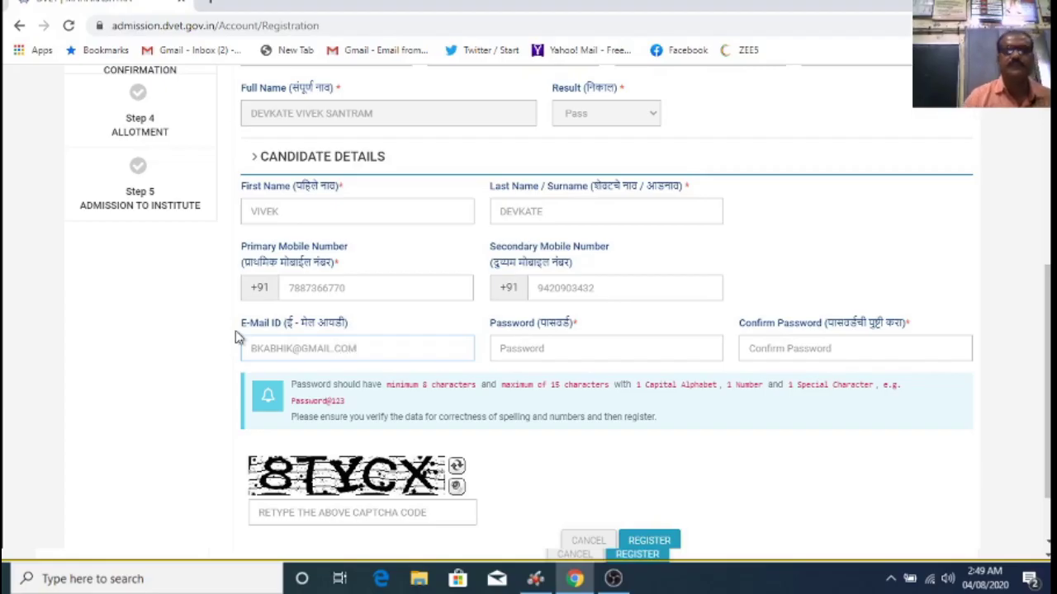
{"action": "left_click", "coordinate": [549, 352]}
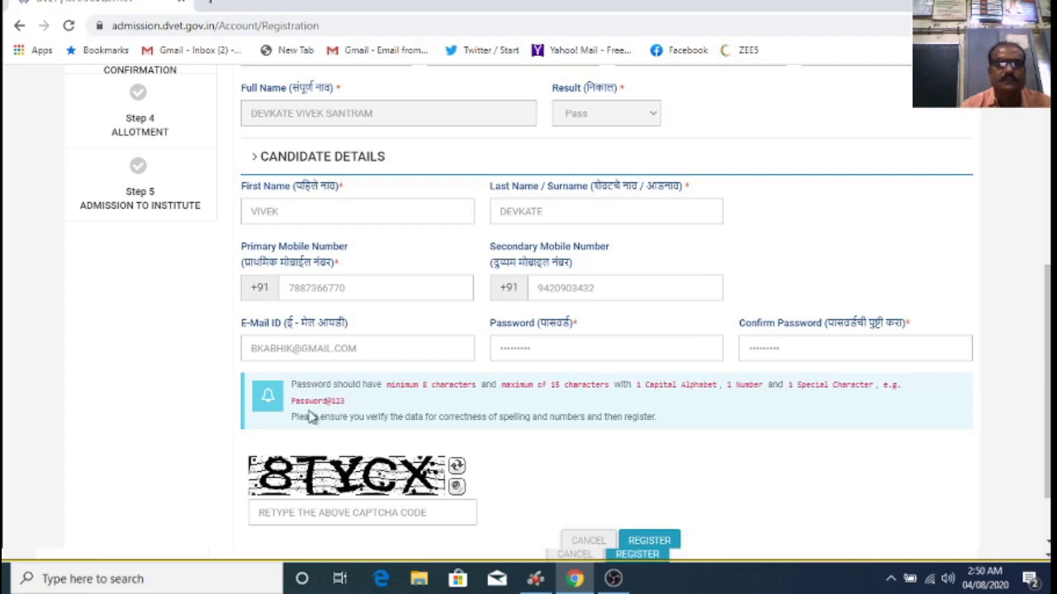
{"action": "scroll", "coordinate": [652, 422], "scroll_direction": "down", "scroll_amount": 2}
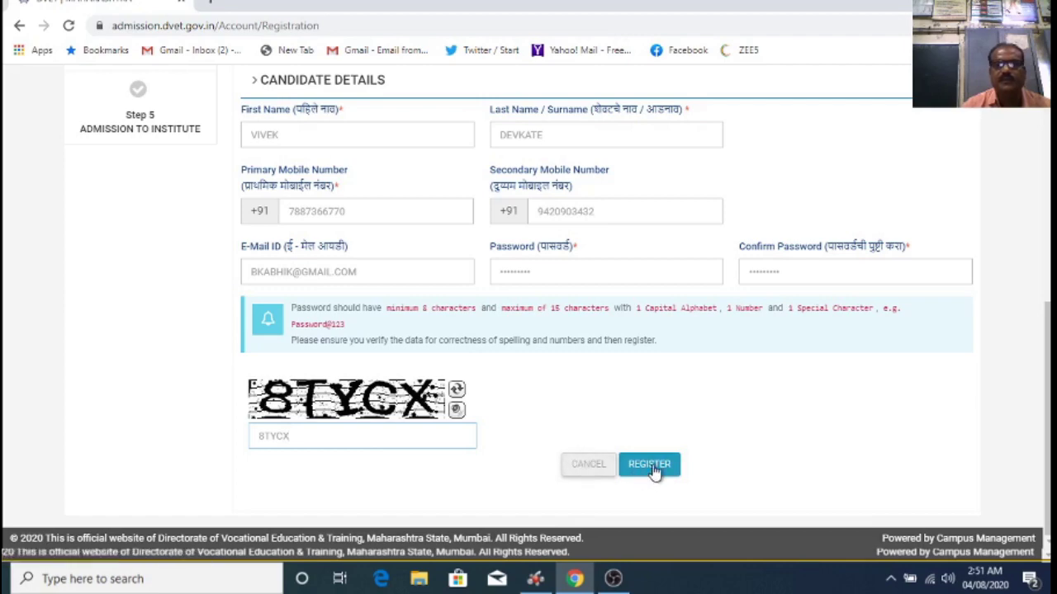
{"action": "left_click", "coordinate": [652, 468]}
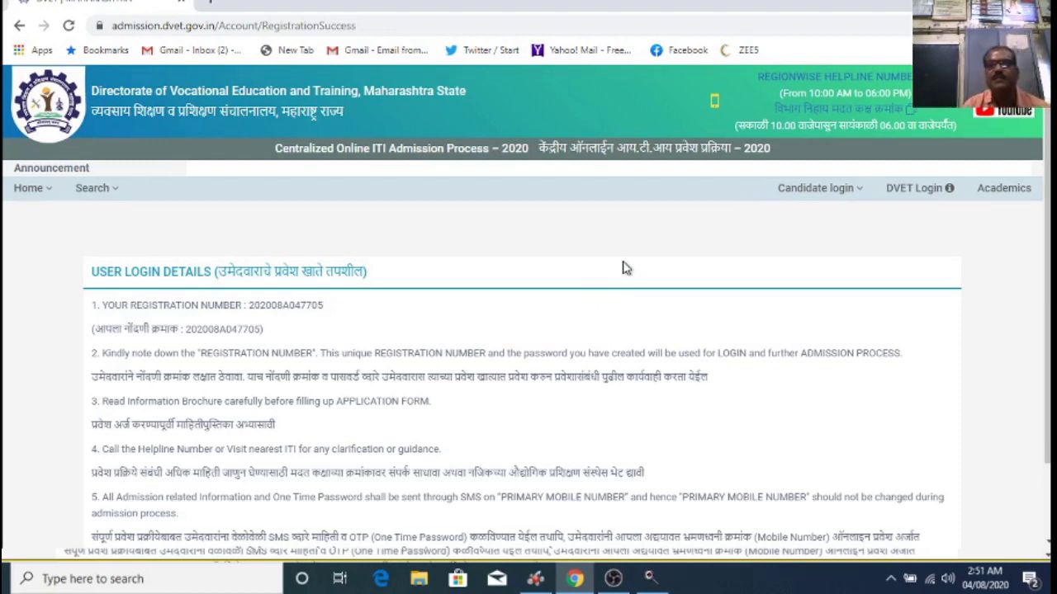
Step: Scroll the User Login Details page past the new registration number to the LOGIN button
{"action": "scroll", "coordinate": [618, 270], "scroll_direction": "down", "scroll_amount": 1}
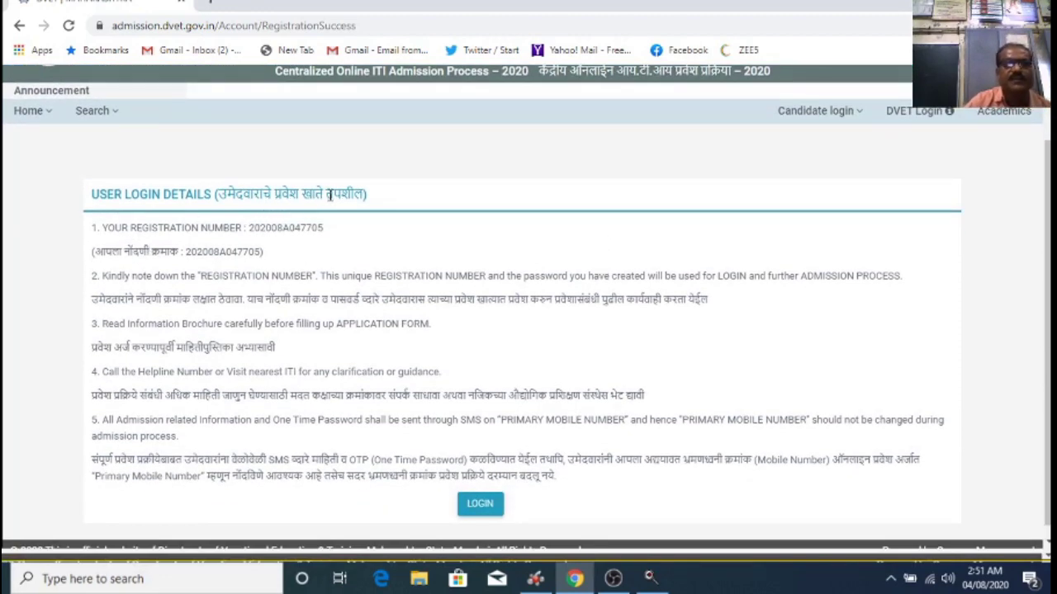
{"action": "scroll", "coordinate": [340, 226], "scroll_direction": "down", "scroll_amount": 1}
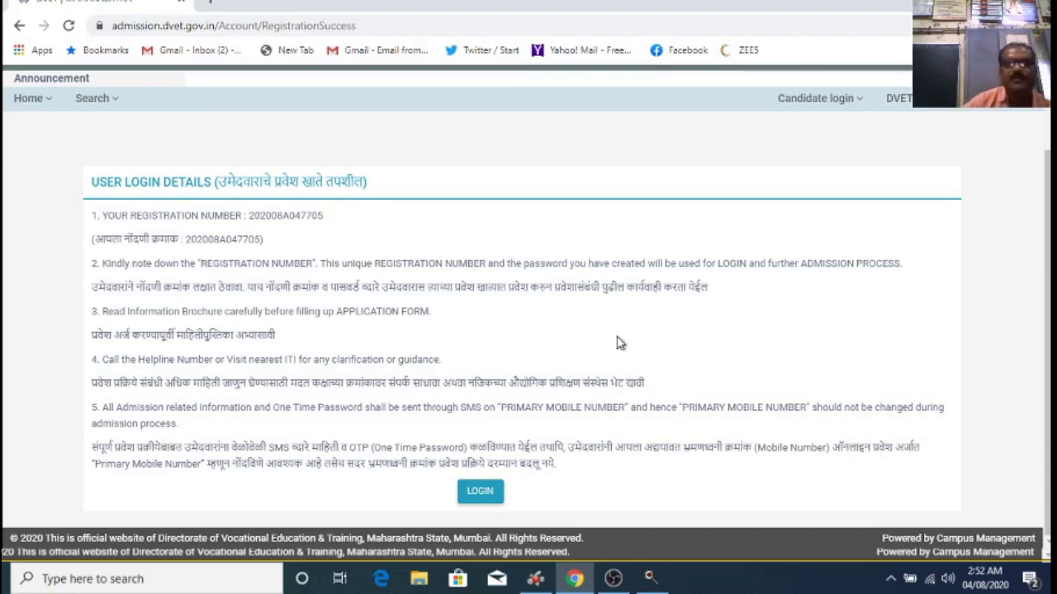
Step: Log in to the candidate account with the pasted registration number, password and captcha
{"action": "left_click", "coordinate": [481, 494]}
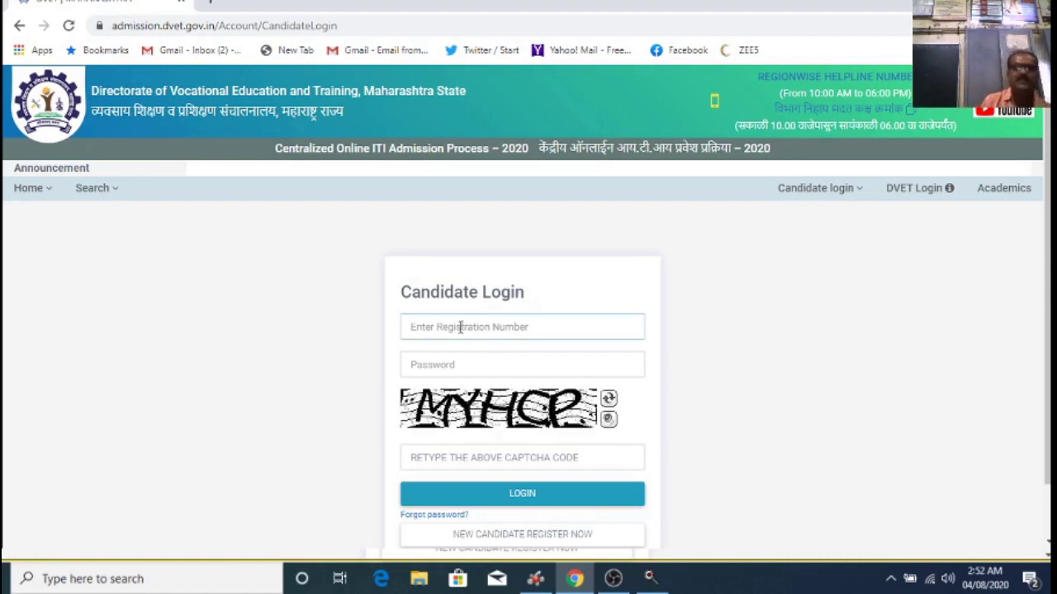
{"action": "left_click", "coordinate": [461, 327]}
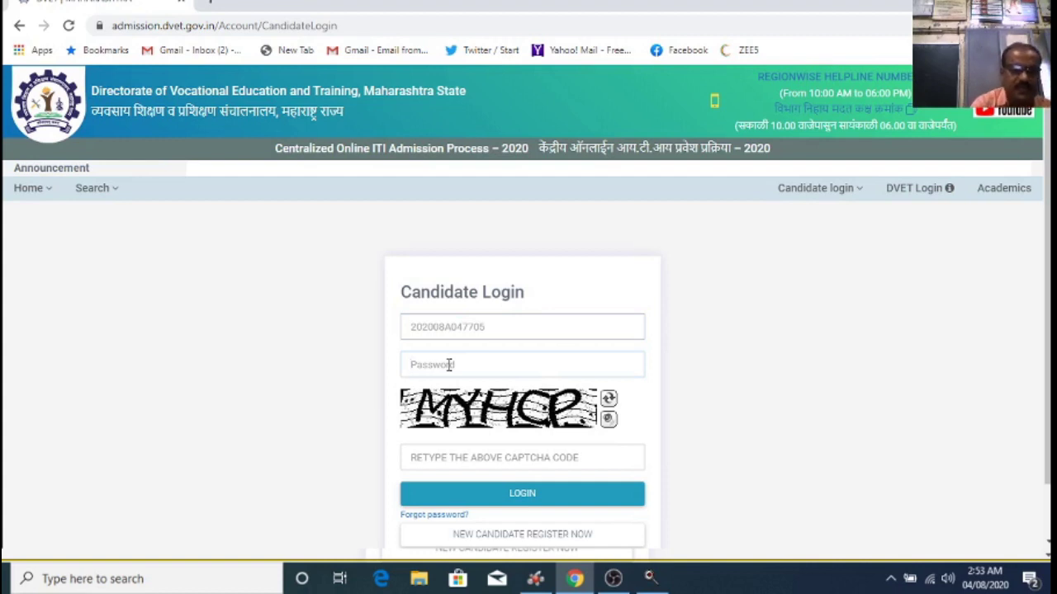
{"action": "type", "text": "••••••••"}
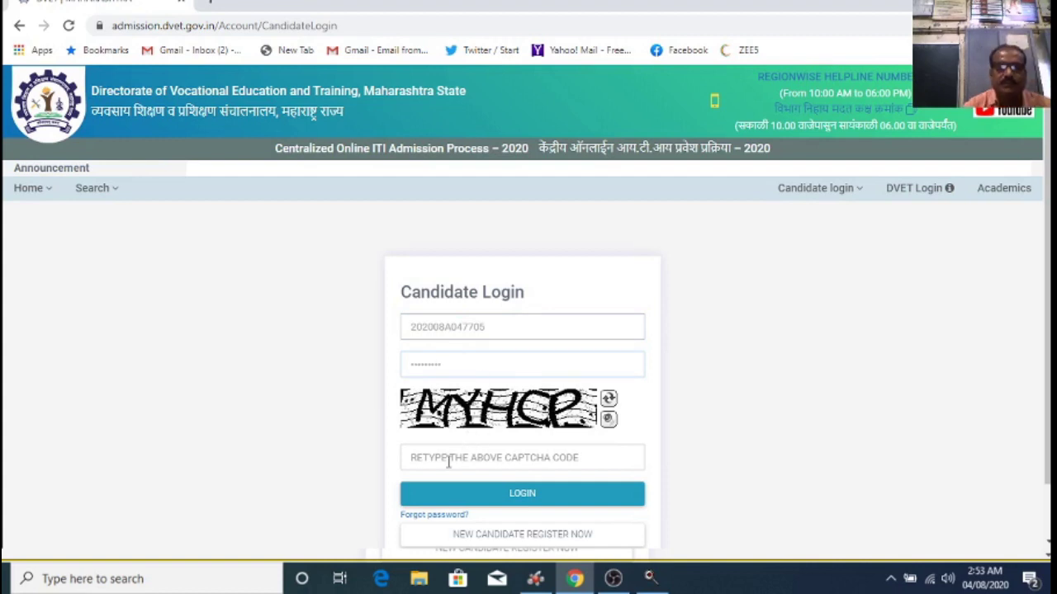
{"action": "left_click", "coordinate": [449, 458]}
{"action": "type", "text": "MYHCP"}
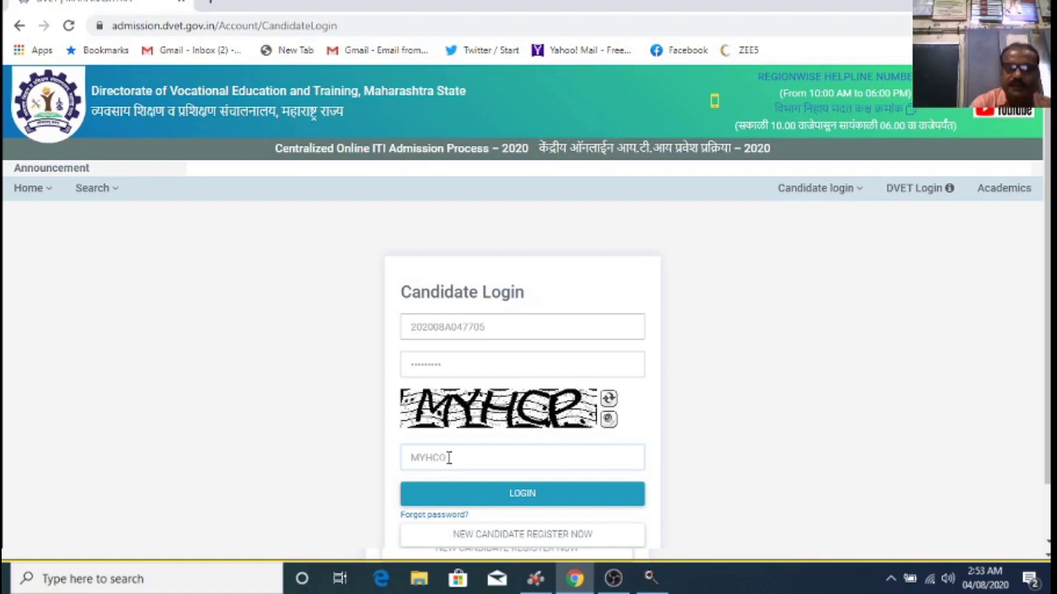
{"action": "left_click", "coordinate": [528, 492]}
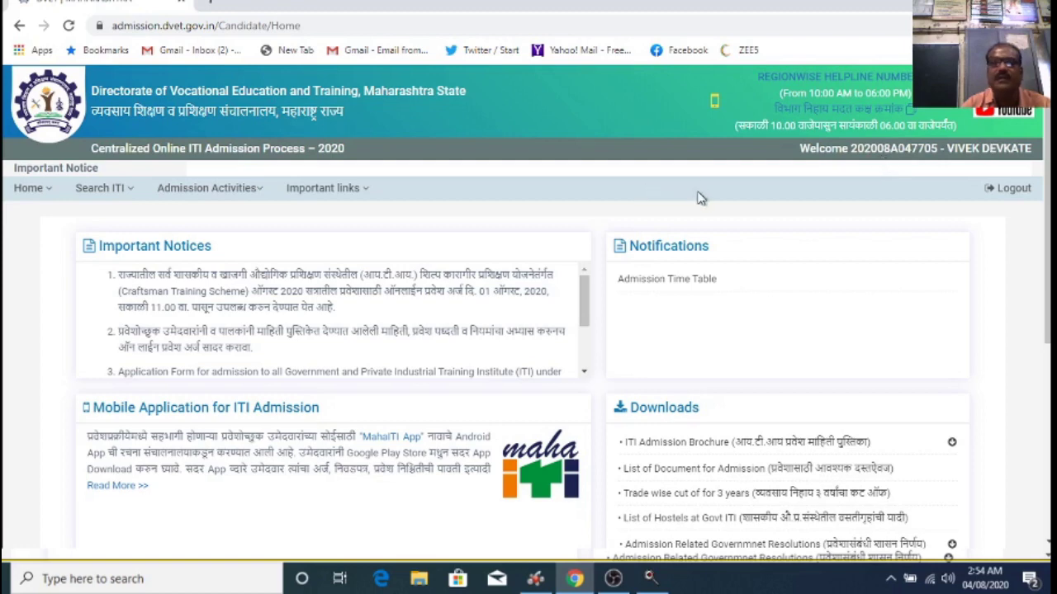
Step: Open the Application Form from the Admission Activities menu
{"action": "scroll", "coordinate": [505, 204], "scroll_direction": "down", "scroll_amount": 2}
{"action": "scroll", "coordinate": [501, 203], "scroll_direction": "down", "scroll_amount": 3}
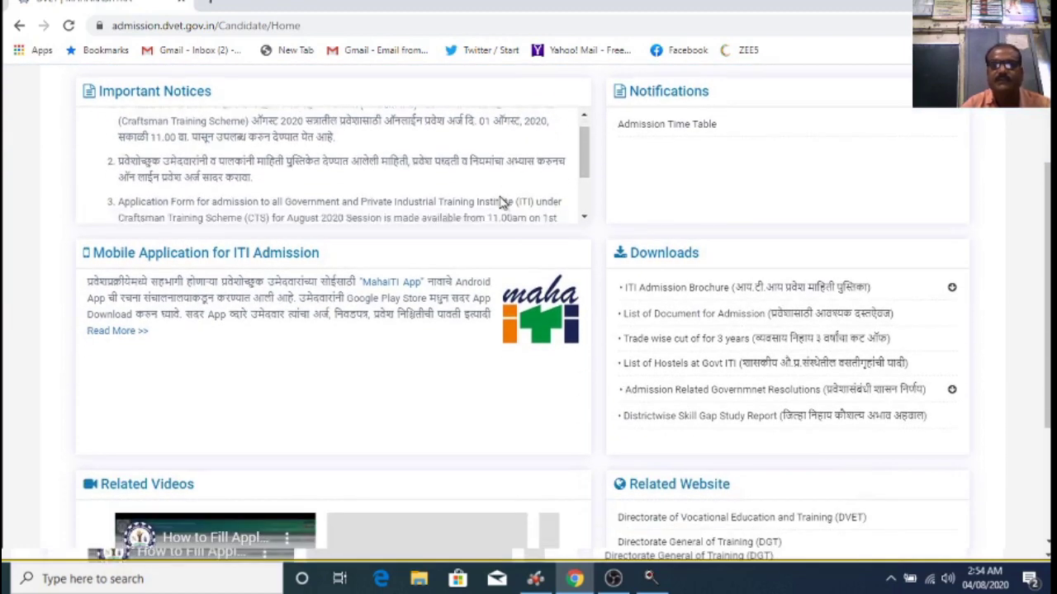
{"action": "scroll", "coordinate": [577, 204], "scroll_direction": "up", "scroll_amount": 4}
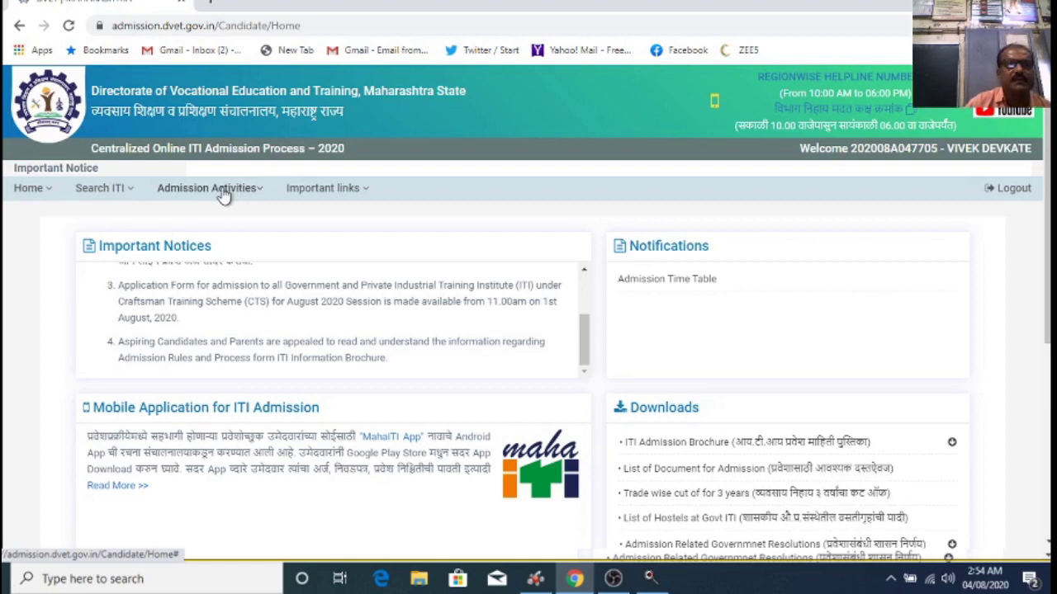
{"action": "left_click", "coordinate": [250, 191]}
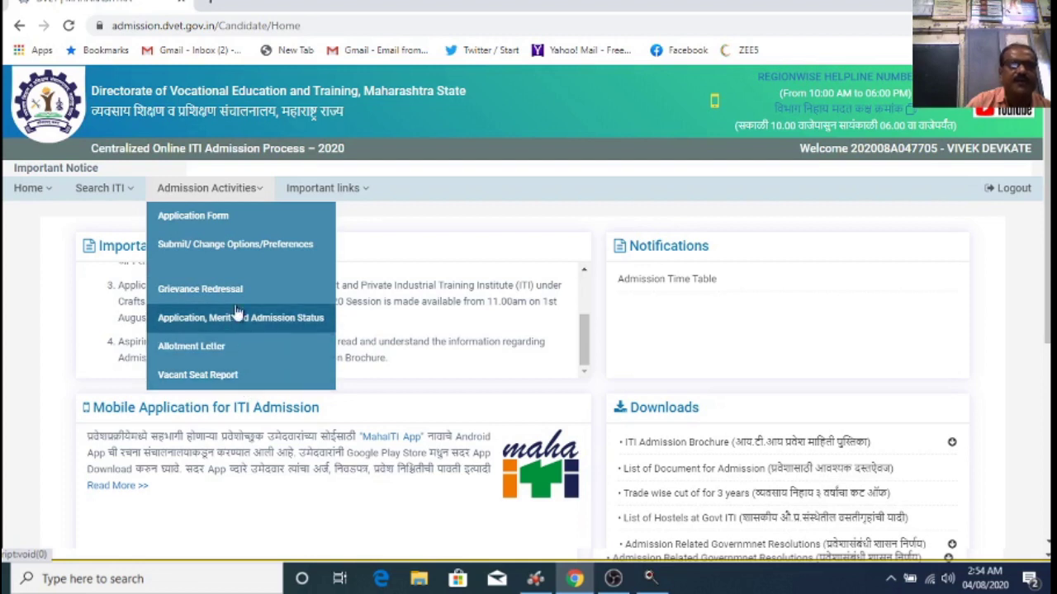
{"action": "left_click", "coordinate": [216, 217]}
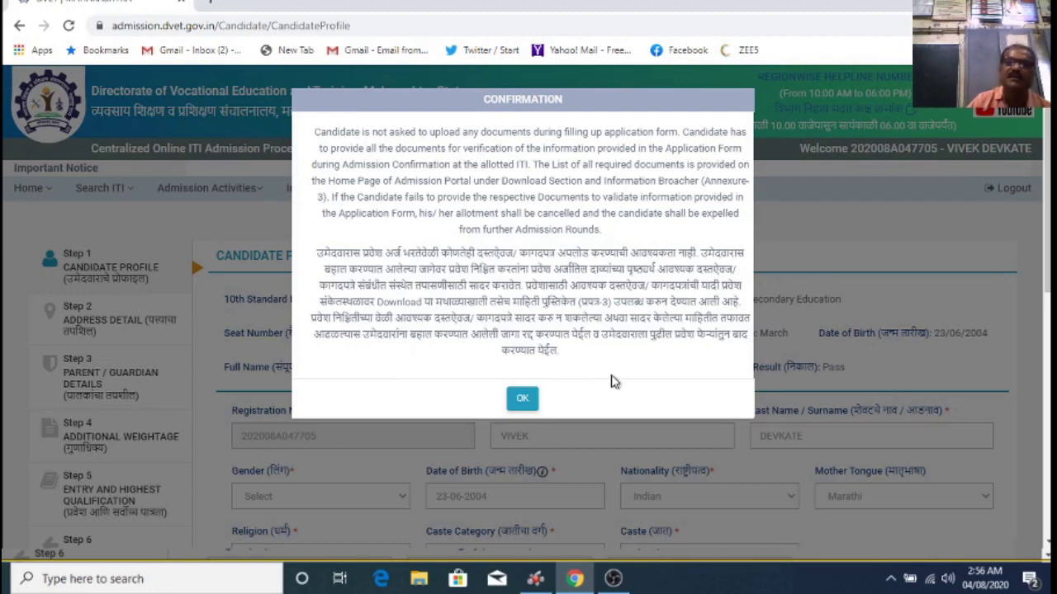
Step: Acknowledge the no-document-upload confirmation with OK
{"action": "left_click", "coordinate": [523, 401]}
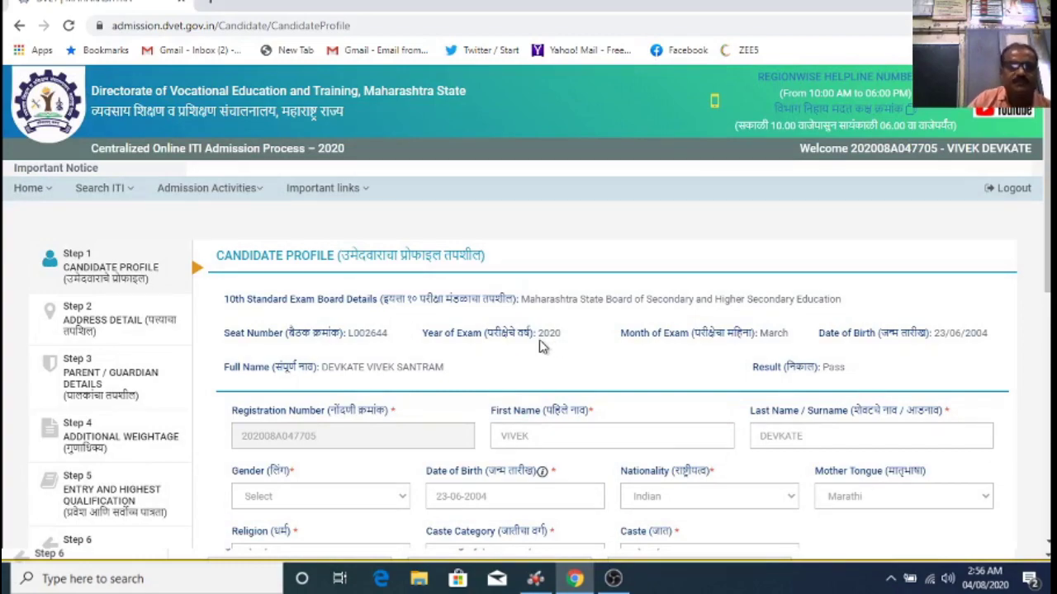
Step: Set gender Male, religion Hindu, caste NT 3 (NT-D) and family income Below 1,00,000
{"action": "scroll", "coordinate": [553, 338], "scroll_direction": "down", "scroll_amount": 3}
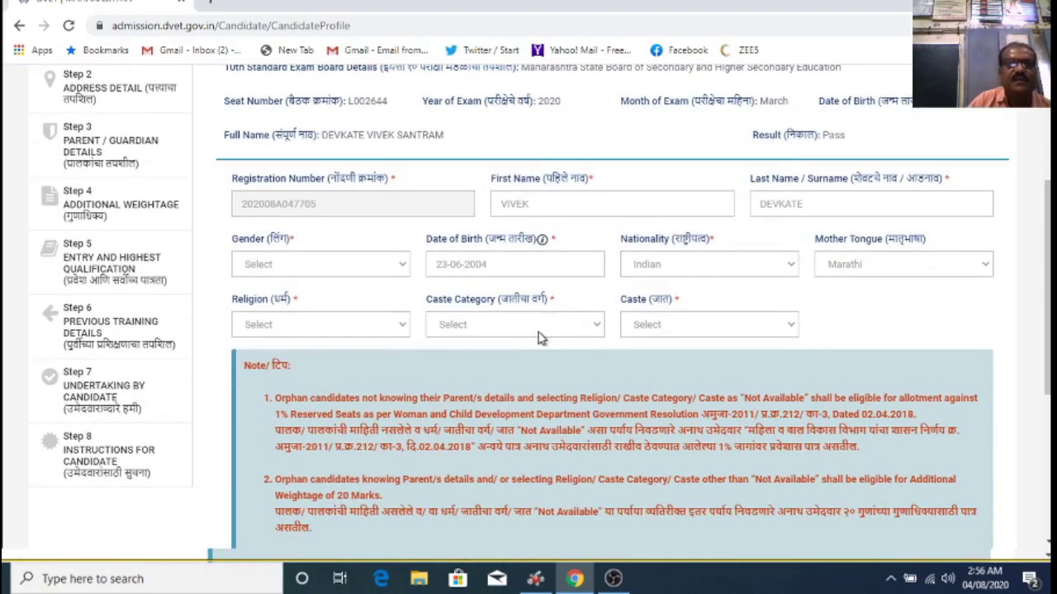
{"action": "scroll", "coordinate": [540, 338], "scroll_direction": "up", "scroll_amount": 2}
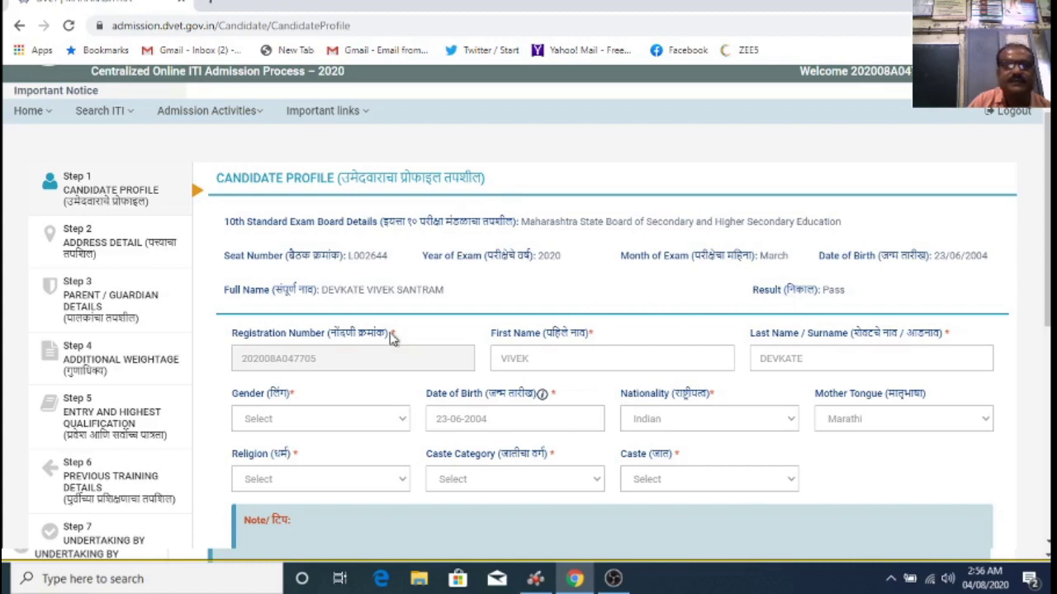
{"action": "scroll", "coordinate": [392, 339], "scroll_direction": "down", "scroll_amount": 1}
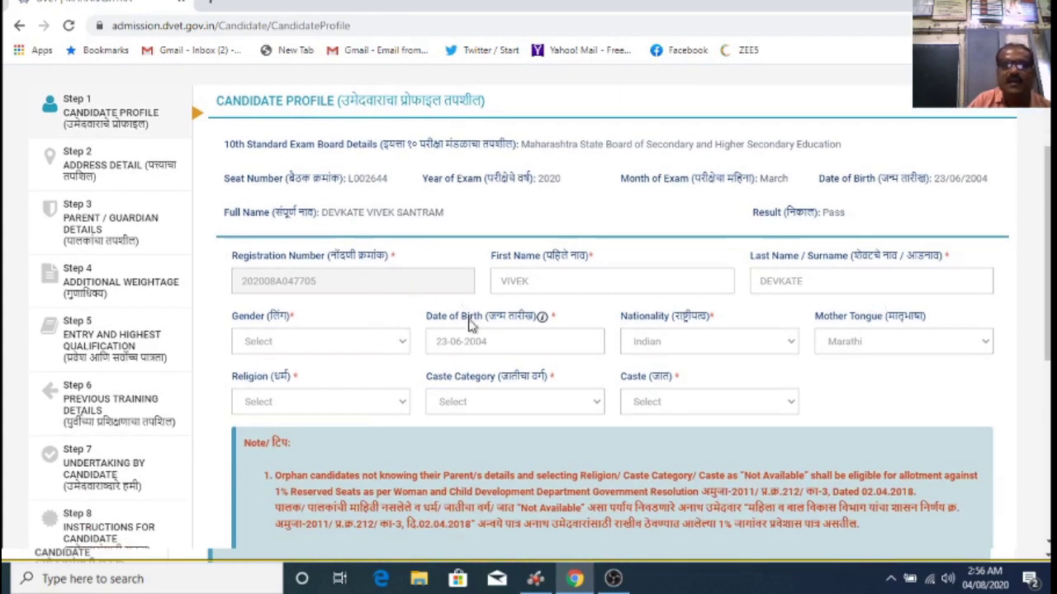
{"action": "scroll", "coordinate": [402, 325], "scroll_direction": "down", "scroll_amount": 1}
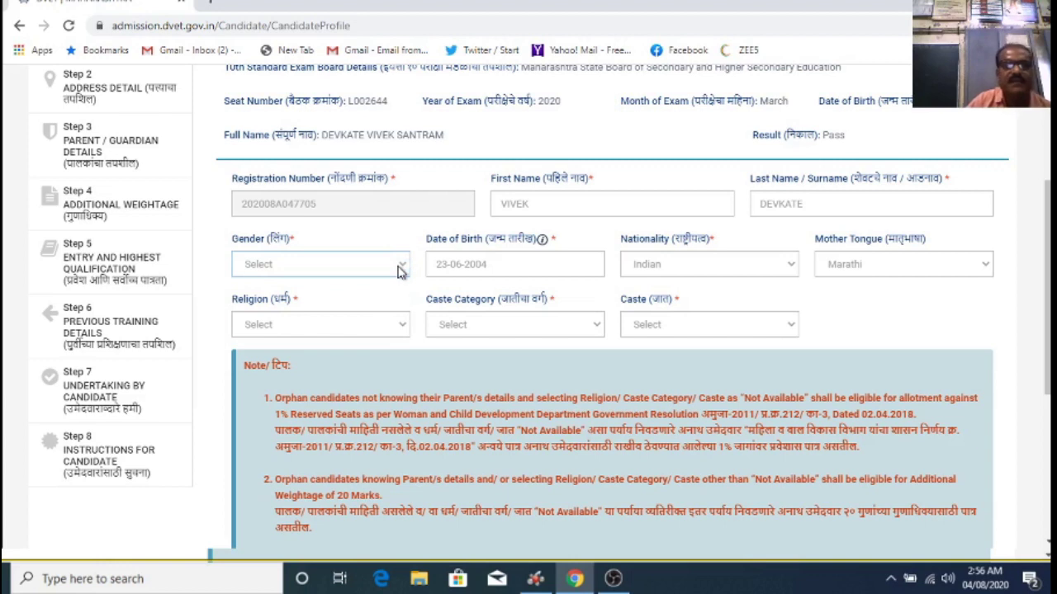
{"action": "key", "text": "Down"}
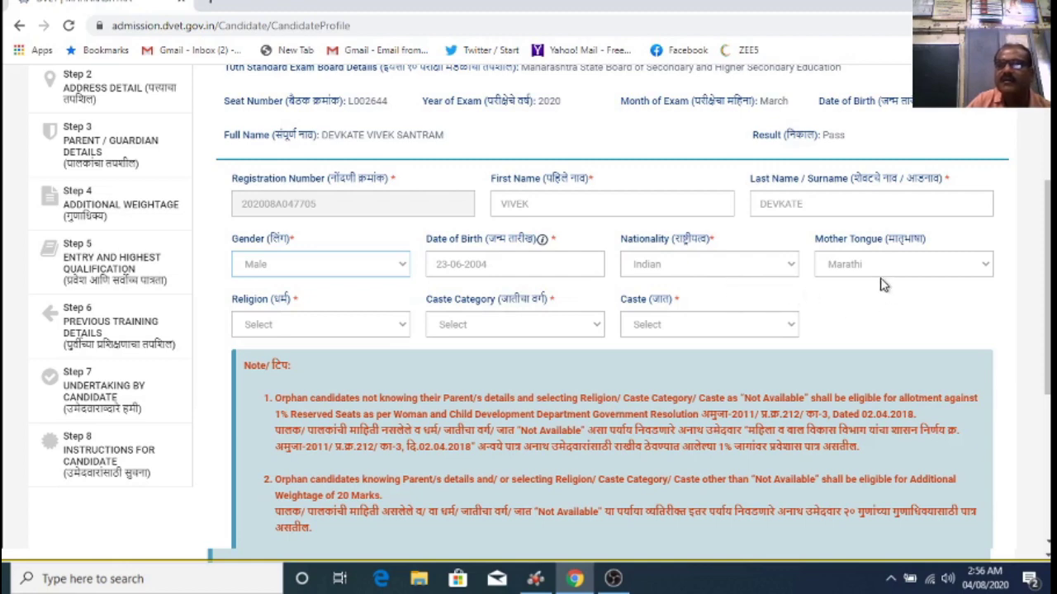
{"action": "scroll", "coordinate": [899, 282], "scroll_direction": "down", "scroll_amount": 1}
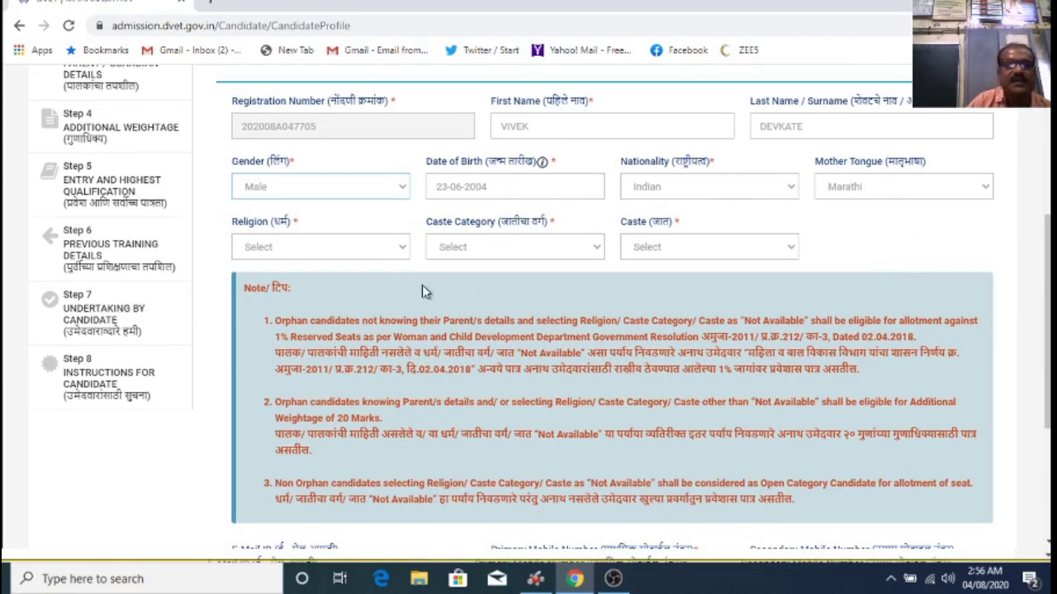
{"action": "left_click", "coordinate": [401, 249]}
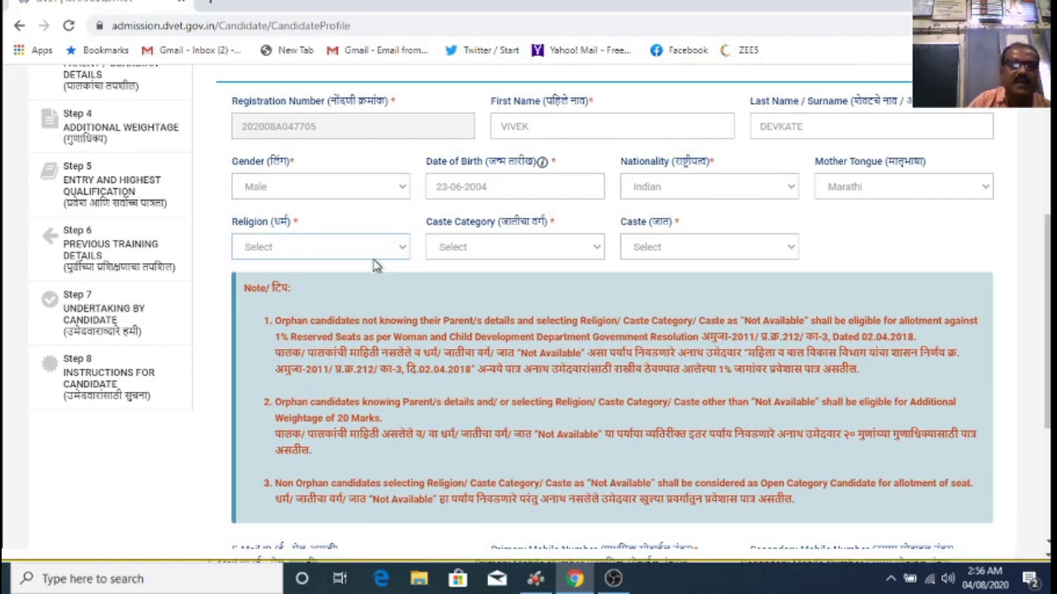
{"action": "key", "text": "Down"}
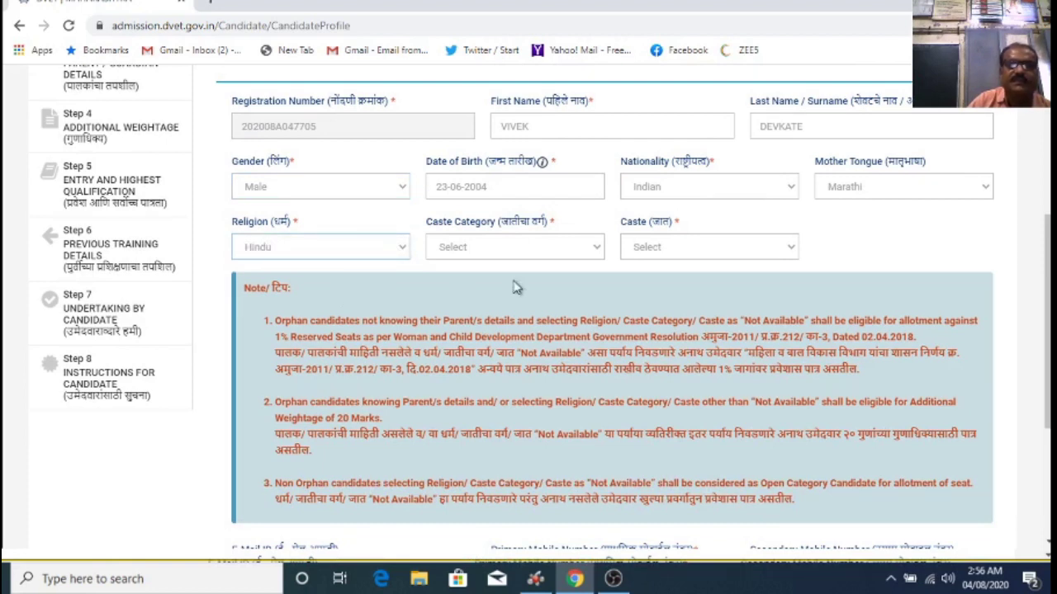
{"action": "left_click", "coordinate": [595, 255]}
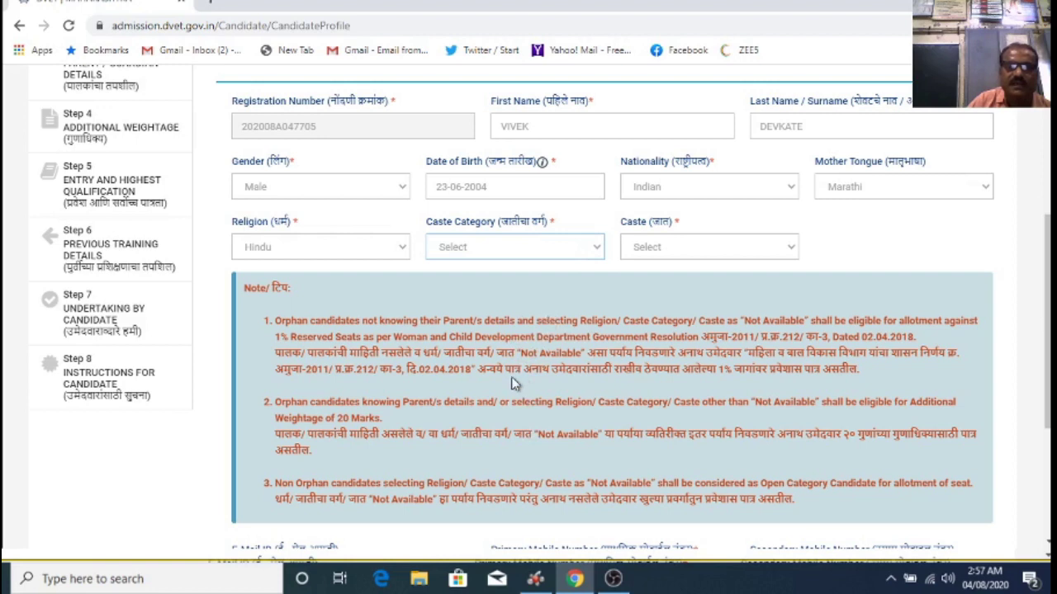
{"action": "key", "text": "Down"}
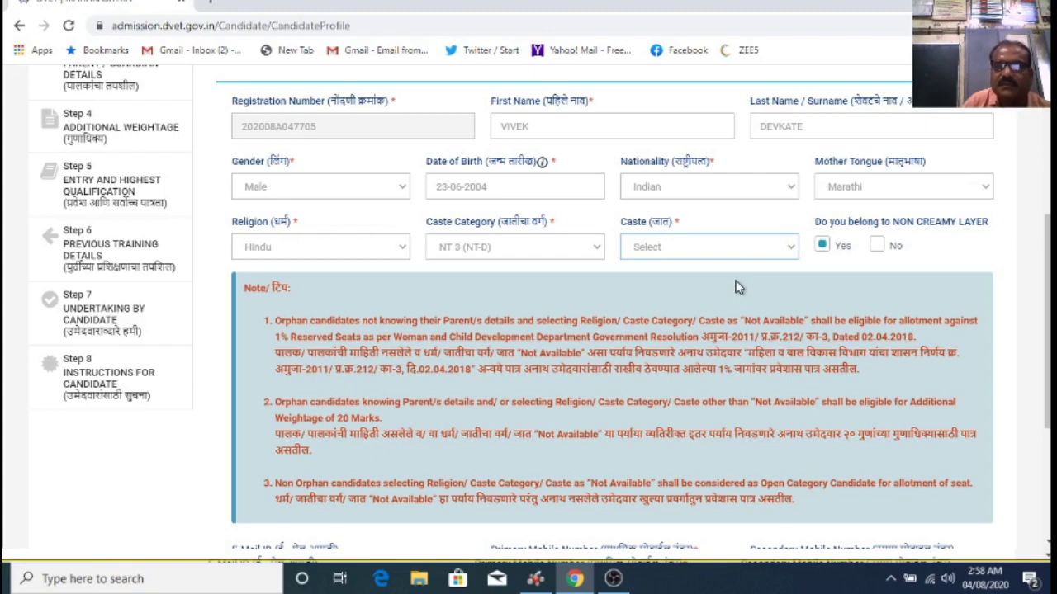
{"action": "scroll", "coordinate": [732, 301], "scroll_direction": "down", "scroll_amount": 3}
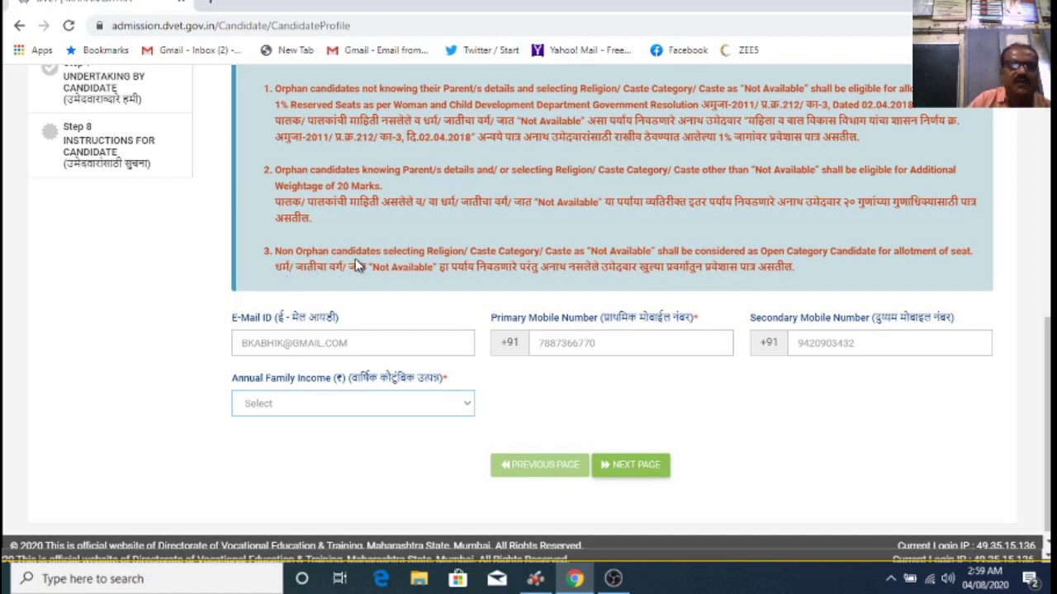
{"action": "left_click", "coordinate": [301, 247]}
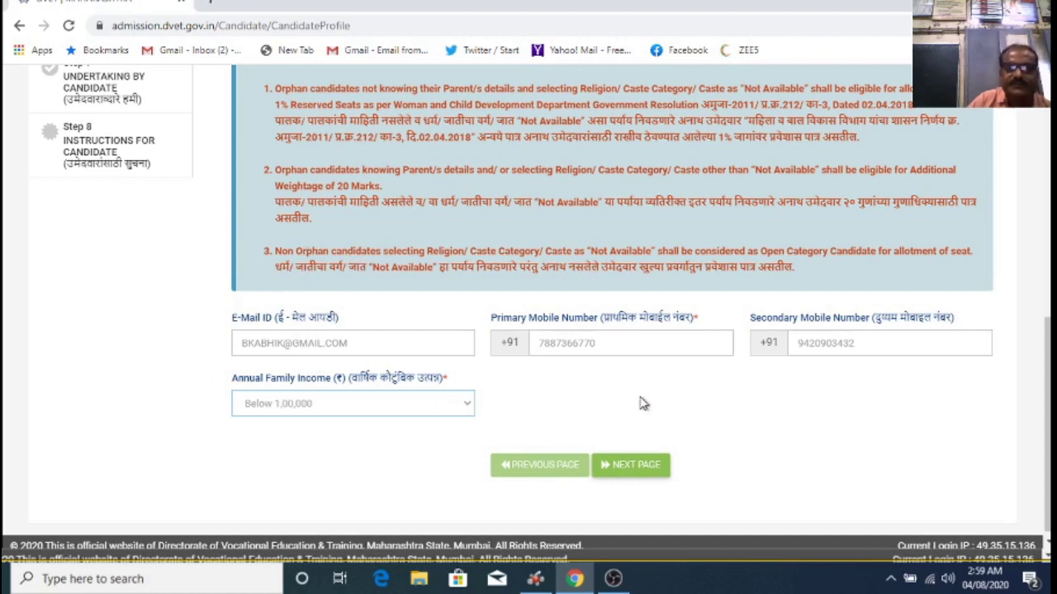
Step: Save the profile and fill the candidate's postal address into Address Line 1
{"action": "left_click", "coordinate": [643, 475]}
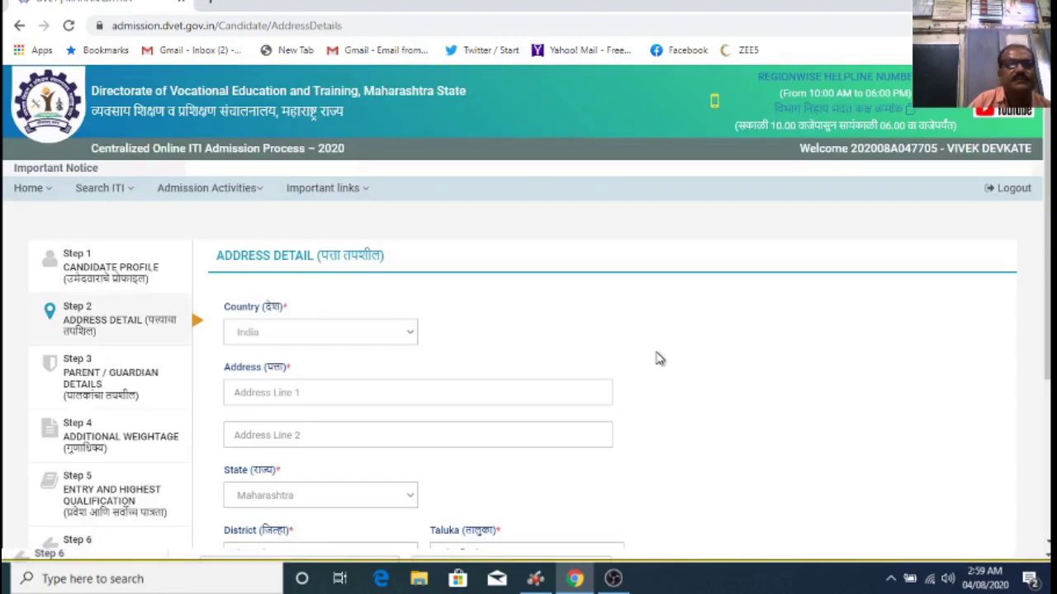
{"action": "scroll", "coordinate": [558, 297], "scroll_direction": "down", "scroll_amount": 1}
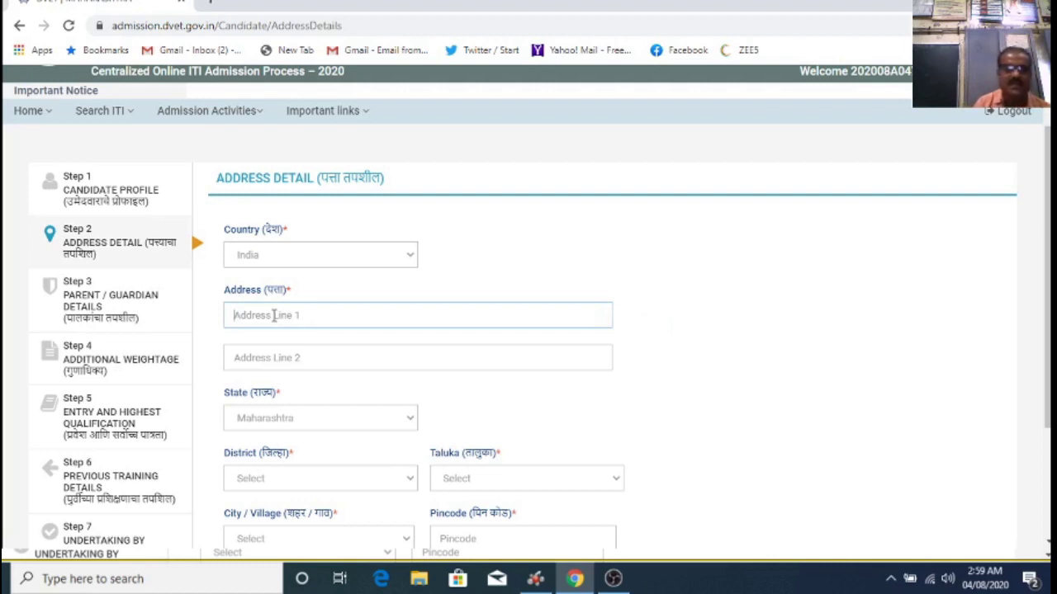
{"action": "left_click", "coordinate": [273, 316]}
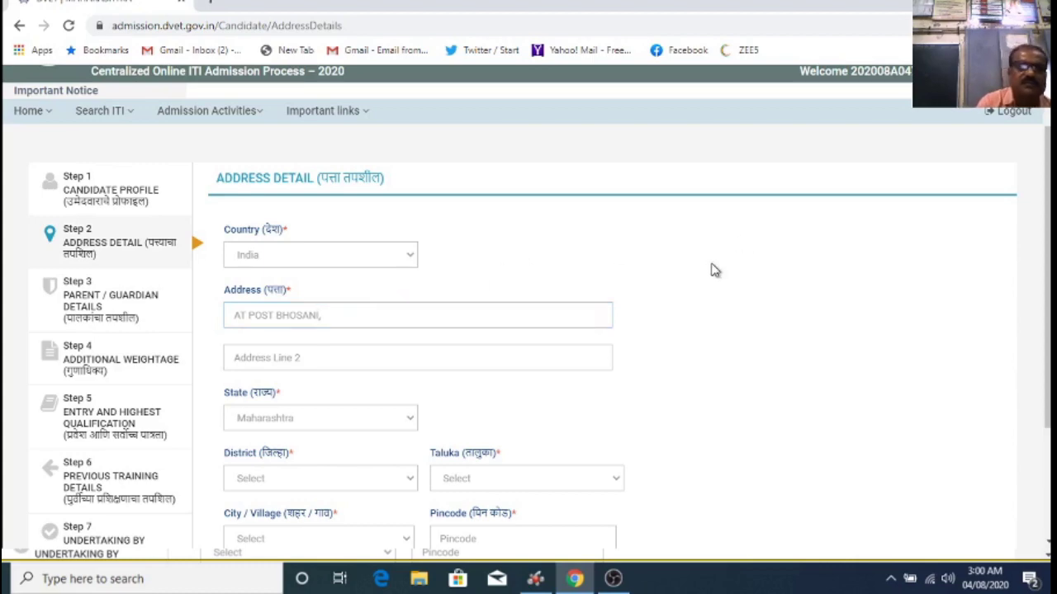
{"action": "scroll", "coordinate": [715, 270], "scroll_direction": "down", "scroll_amount": 3}
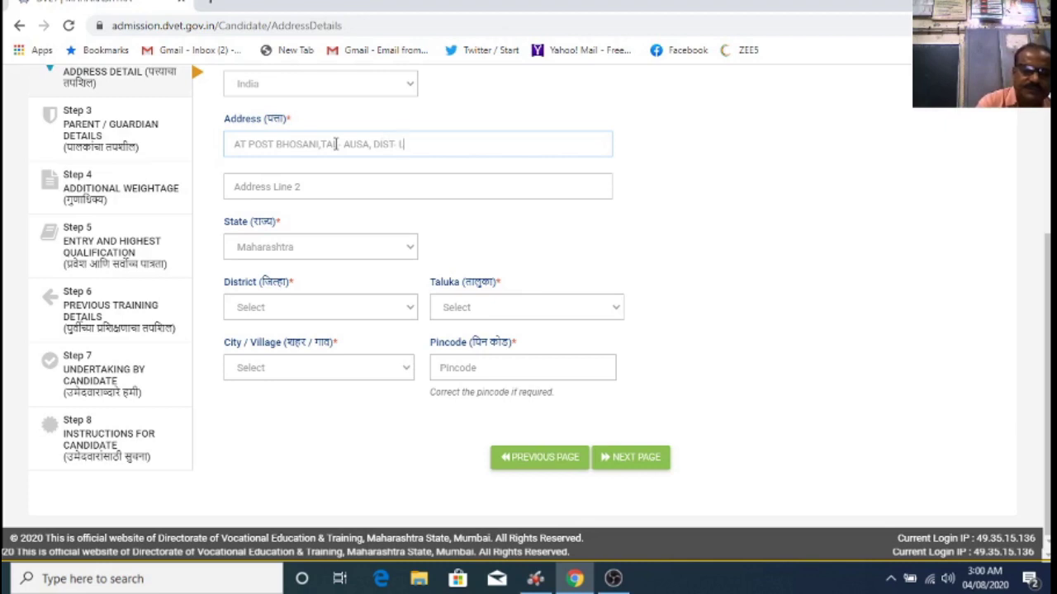
{"action": "type", "text": "TUR"}
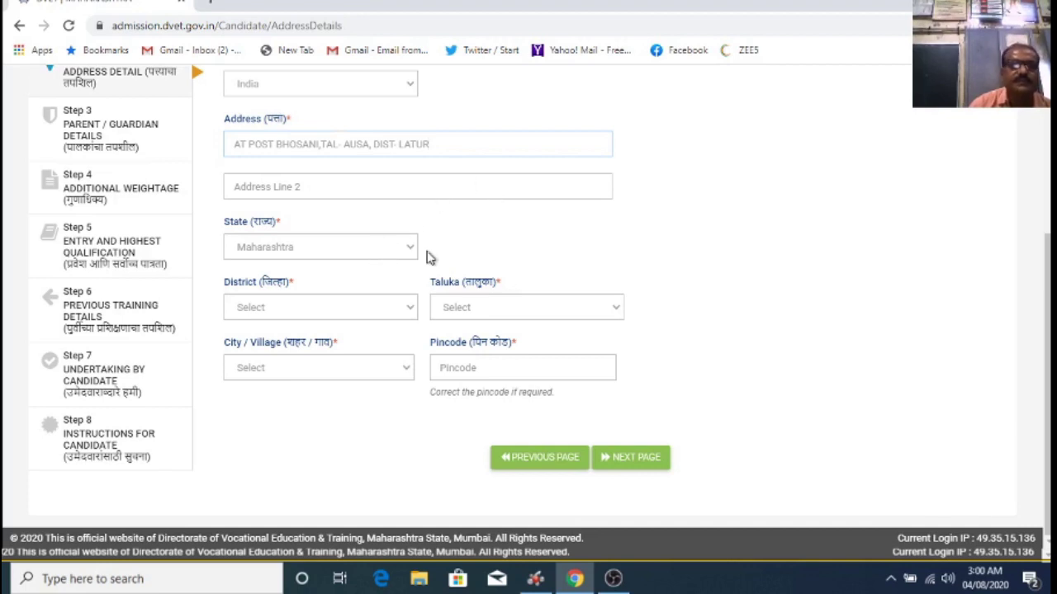
{"action": "scroll", "coordinate": [326, 255], "scroll_direction": "up", "scroll_amount": 2}
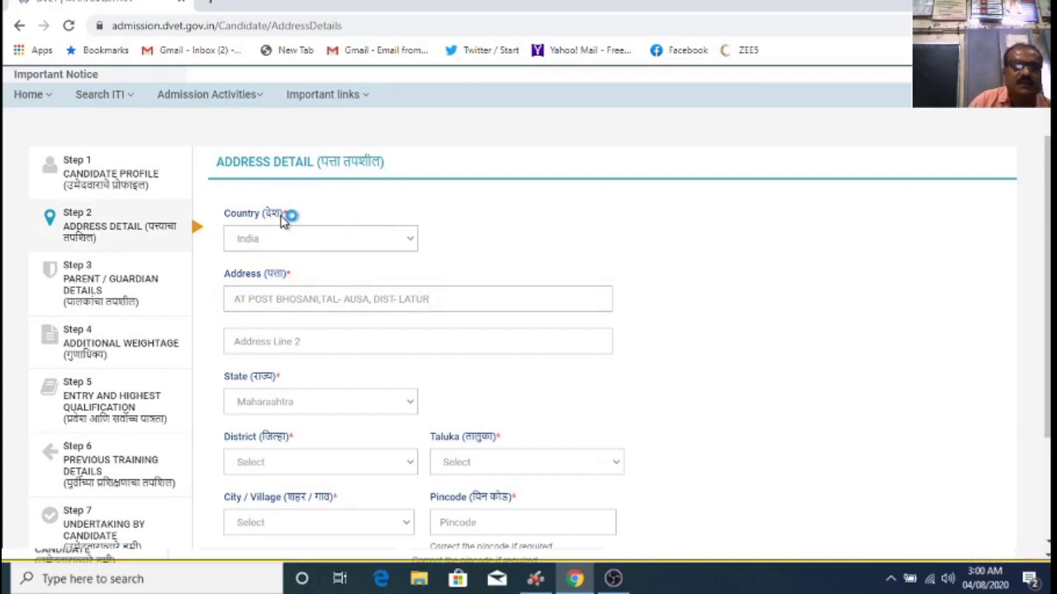
Step: Choose the candidate's district so Taluka, City/Village and Pincode are filled
{"action": "scroll", "coordinate": [299, 273], "scroll_direction": "down", "scroll_amount": 1}
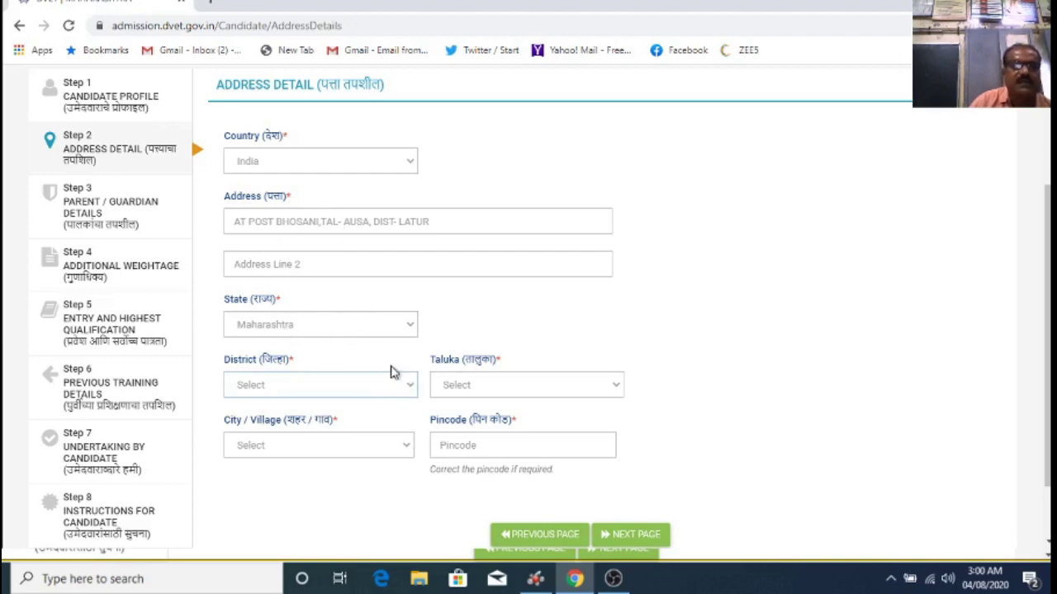
{"action": "key", "text": "l"}
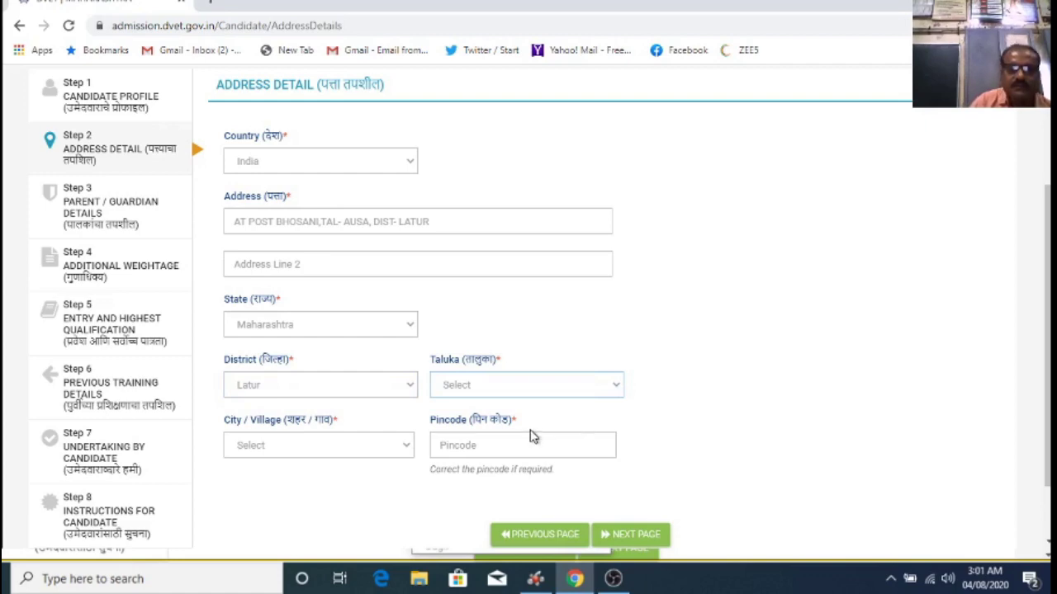
{"action": "scroll", "coordinate": [684, 319], "scroll_direction": "down", "scroll_amount": 1}
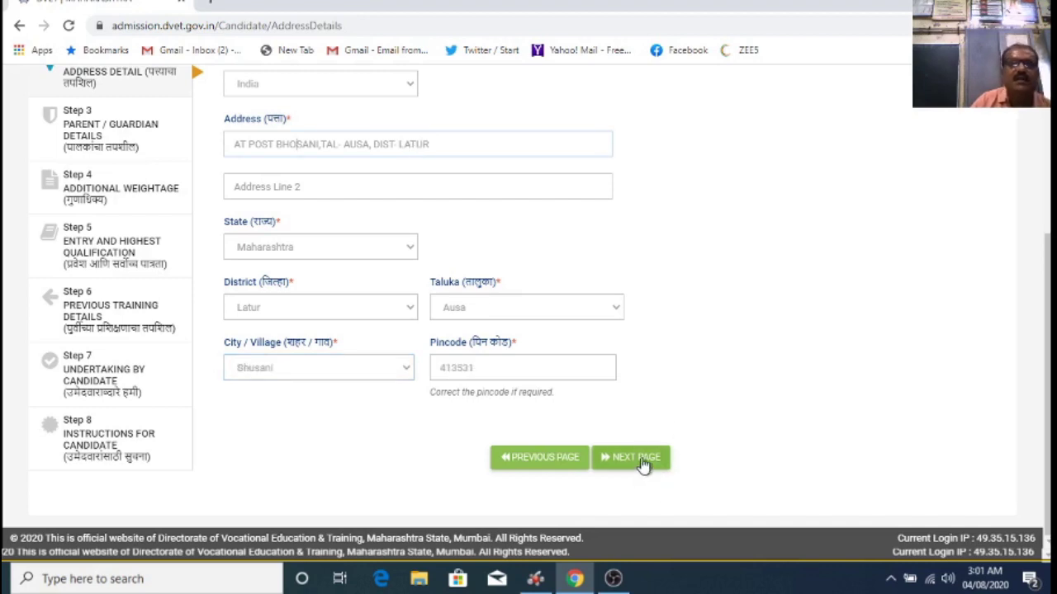
{"action": "scroll", "coordinate": [722, 401], "scroll_direction": "up", "scroll_amount": 3}
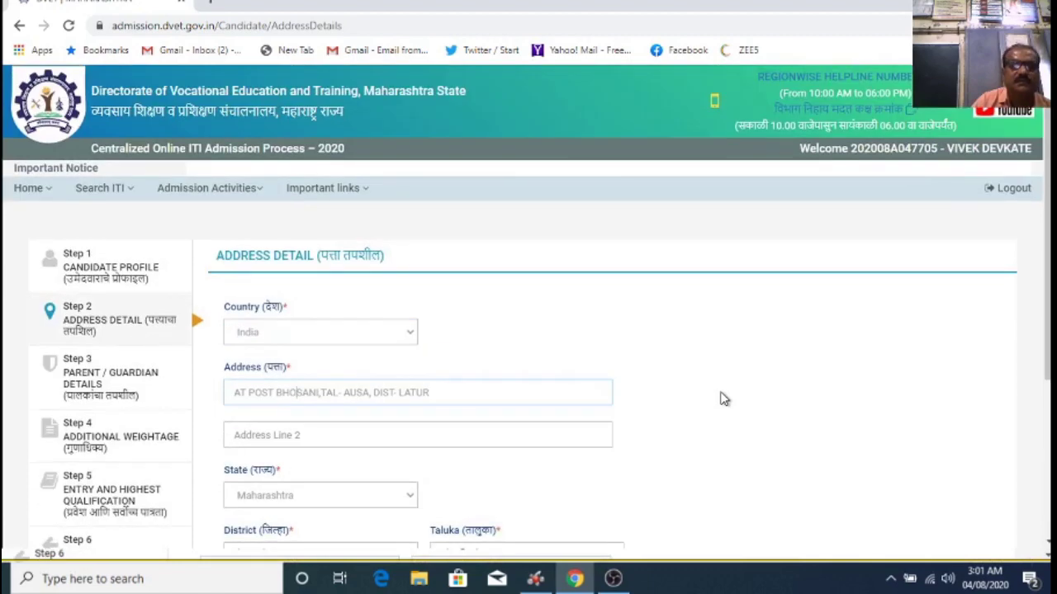
{"action": "scroll", "coordinate": [721, 400], "scroll_direction": "down", "scroll_amount": 3}
Step: Save the address and move to Parent / Guardian Details, with Orphan Candidate No
{"action": "left_click", "coordinate": [632, 459]}
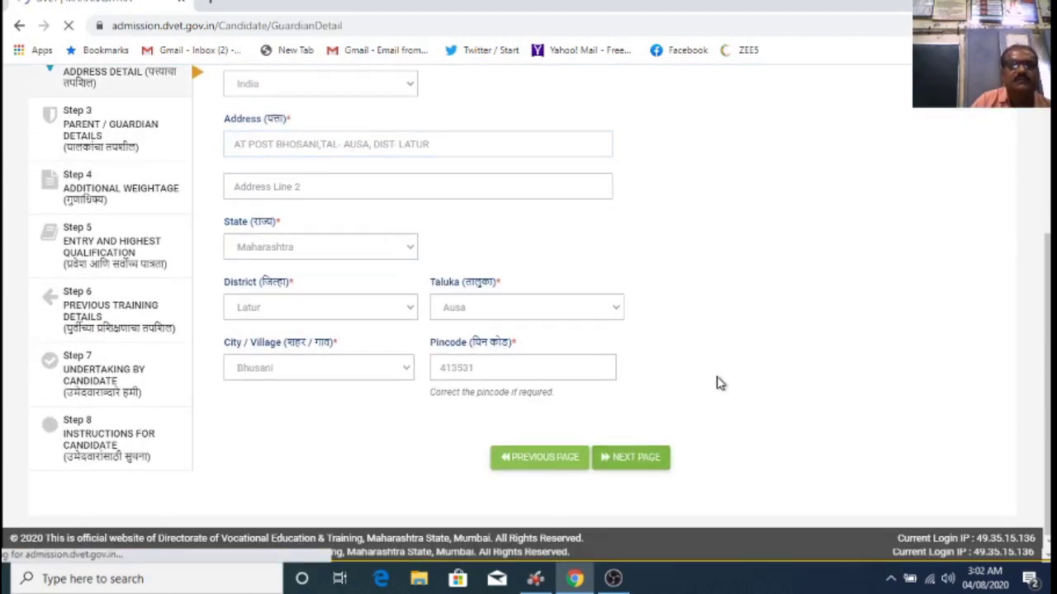
{"action": "scroll", "coordinate": [652, 267], "scroll_direction": "down", "scroll_amount": 1}
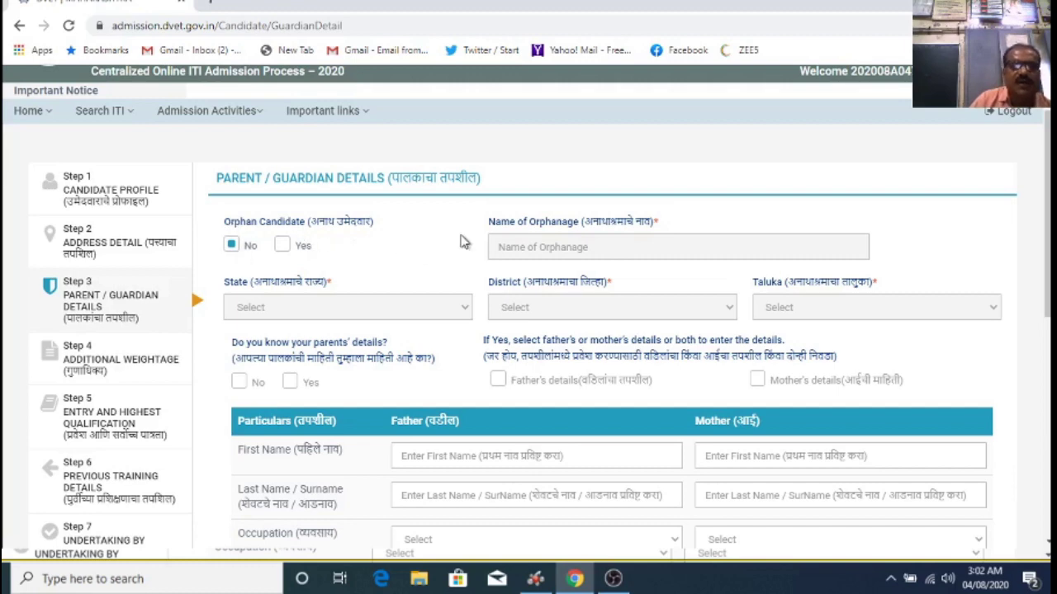
{"action": "scroll", "coordinate": [417, 255], "scroll_direction": "down", "scroll_amount": 1}
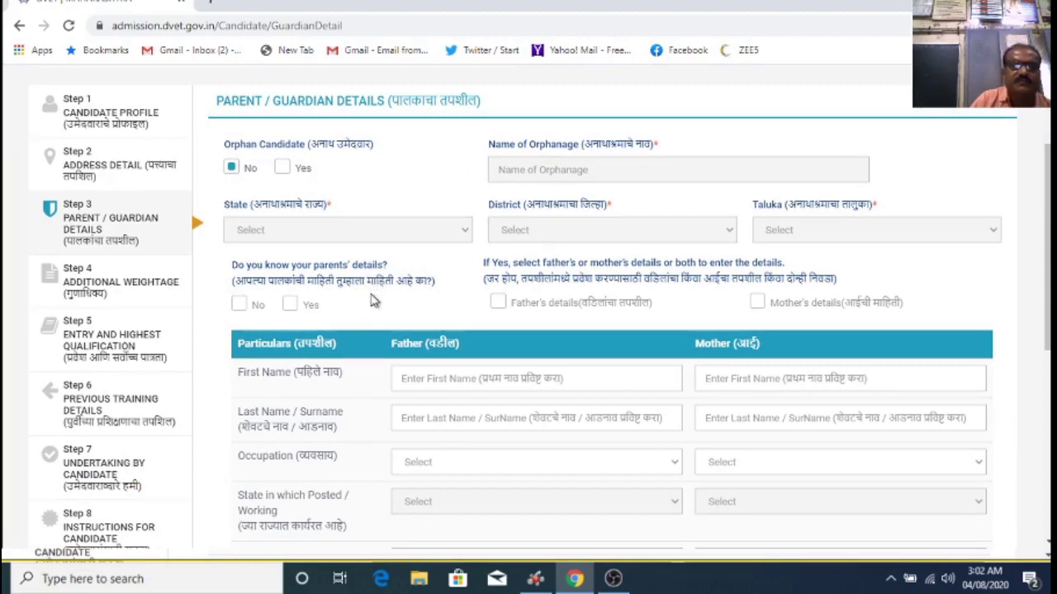
{"action": "scroll", "coordinate": [373, 303], "scroll_direction": "down", "scroll_amount": 1}
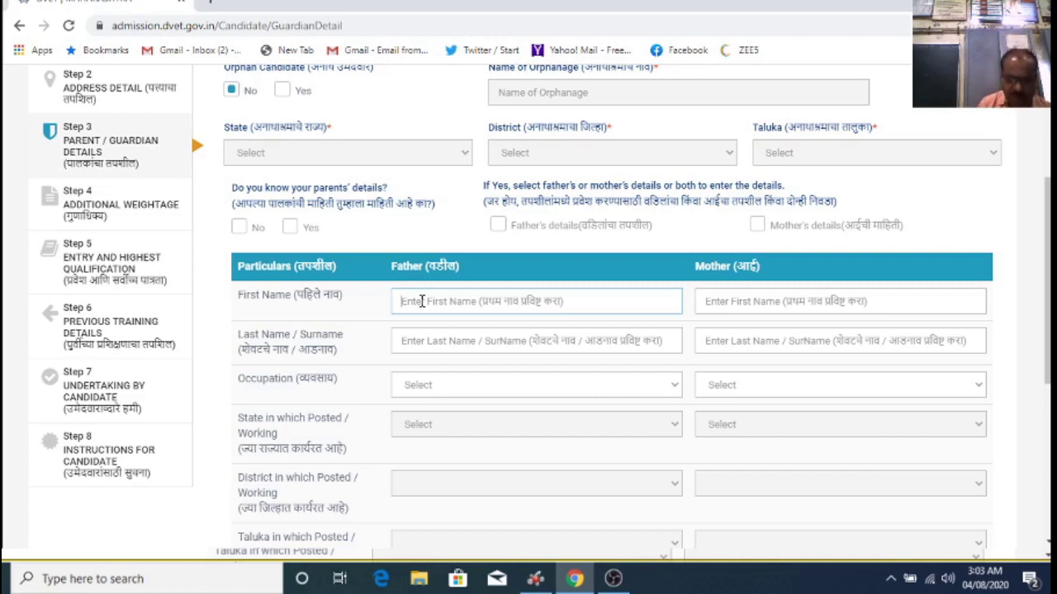
Step: Enter the father's first and last name
{"action": "key", "text": "Tab"}
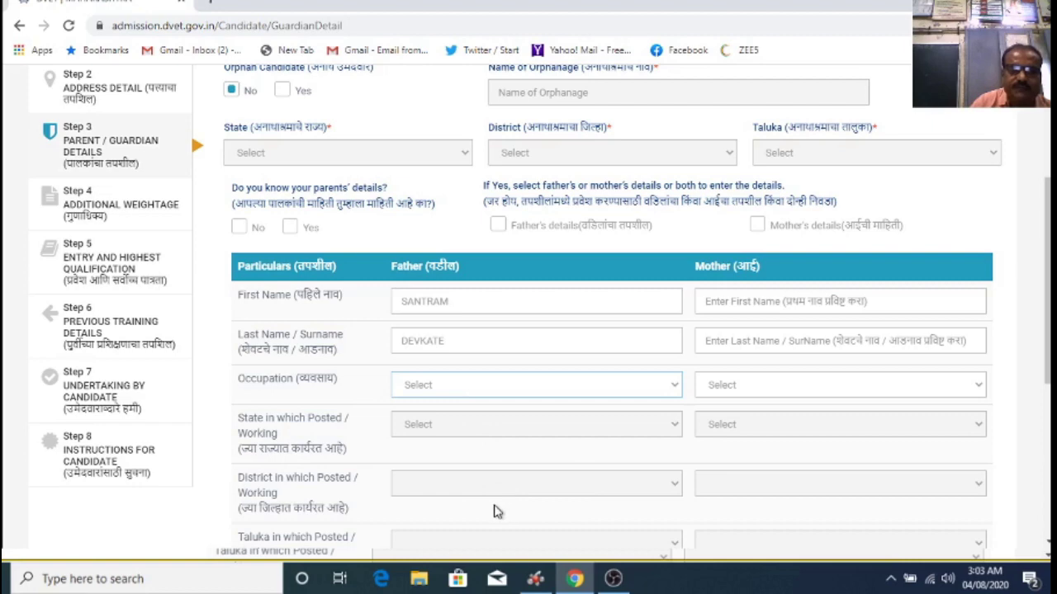
Step: Set father's occupation Self Employed, income Below 1,00,000, domicile Latur, taluka Ausa
{"action": "key", "text": "Down"}
{"action": "scroll", "coordinate": [522, 474], "scroll_direction": "down", "scroll_amount": 3}
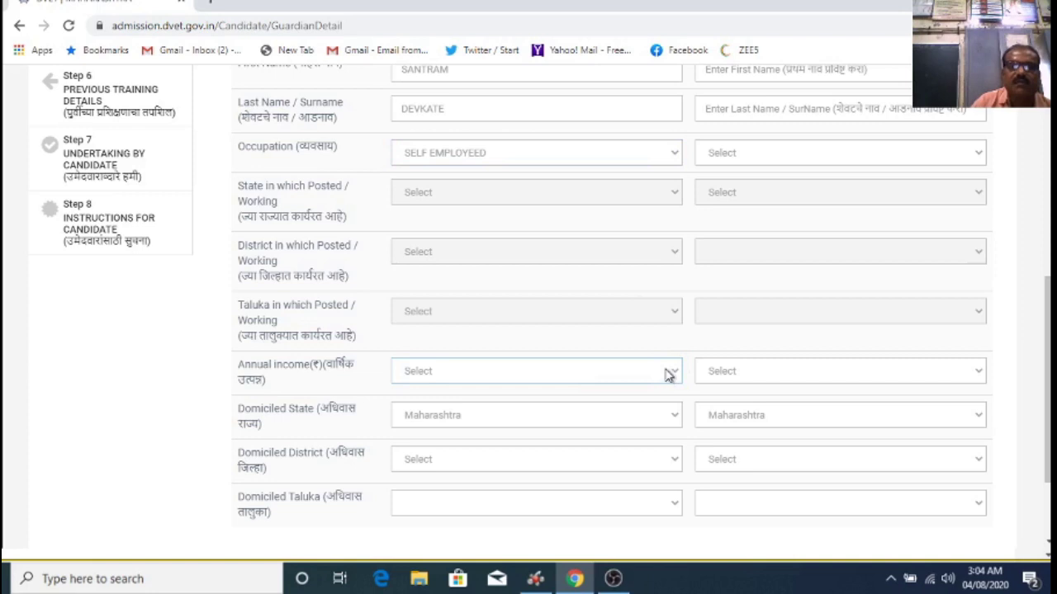
{"action": "key", "text": "Down"}
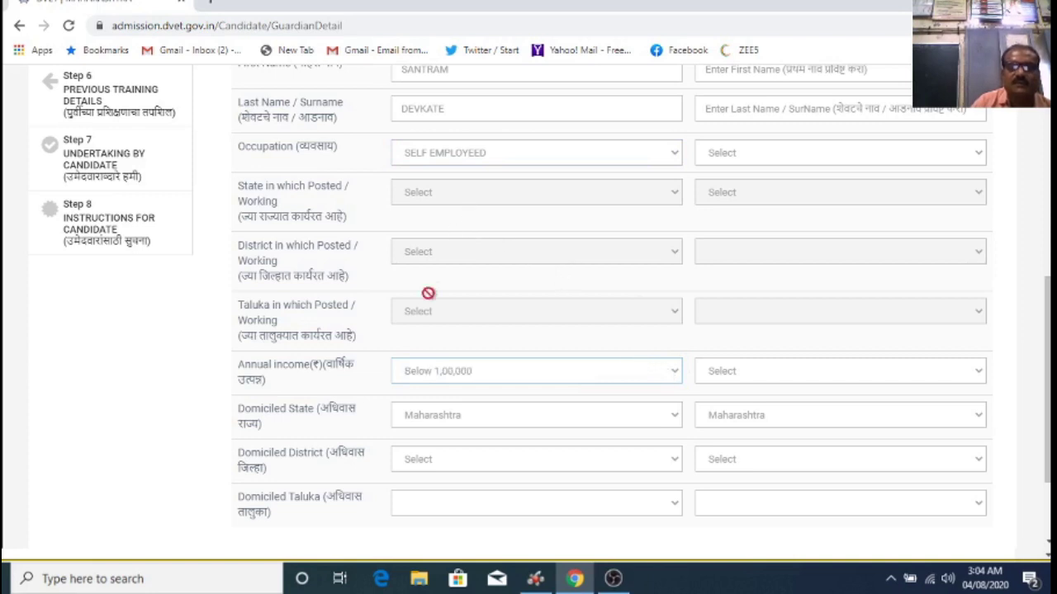
{"action": "scroll", "coordinate": [511, 428], "scroll_direction": "down", "scroll_amount": 1}
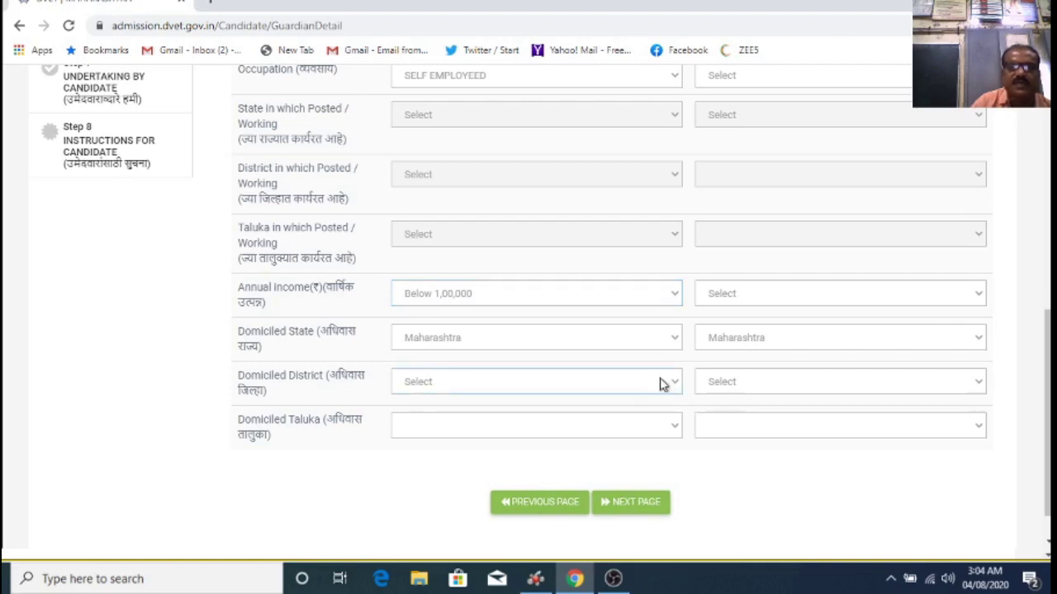
{"action": "key", "text": "l"}
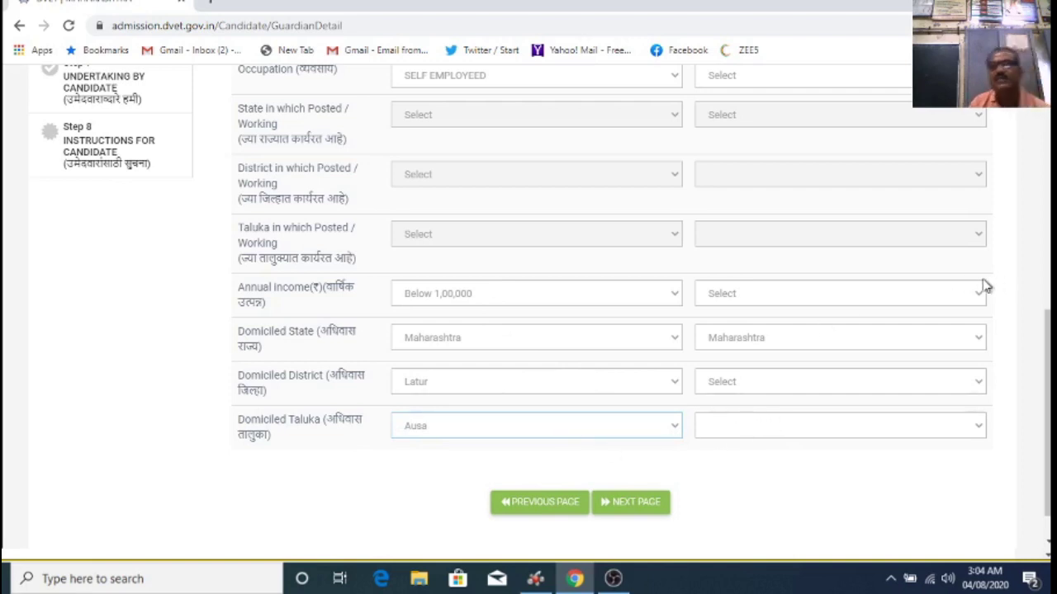
{"action": "scroll", "coordinate": [809, 256], "scroll_direction": "up", "scroll_amount": 3}
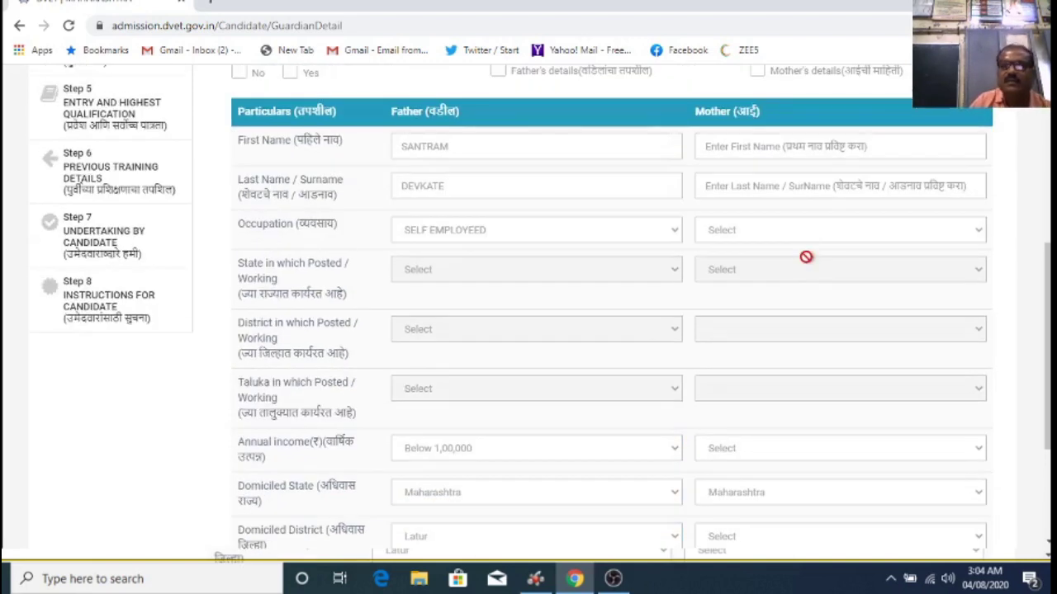
{"action": "scroll", "coordinate": [805, 258], "scroll_direction": "down", "scroll_amount": 1}
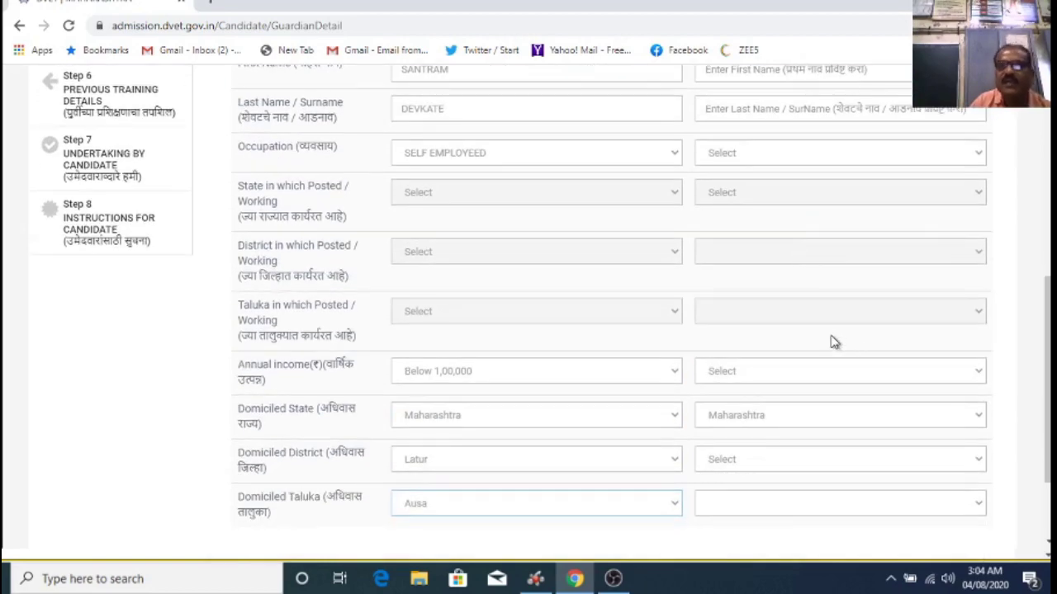
Step: Set mother's occupation NOT EMPLOYEED, No income, domicile Latur and Ausa, then continue to Additional Weightage
{"action": "scroll", "coordinate": [834, 338], "scroll_direction": "up", "scroll_amount": 2}
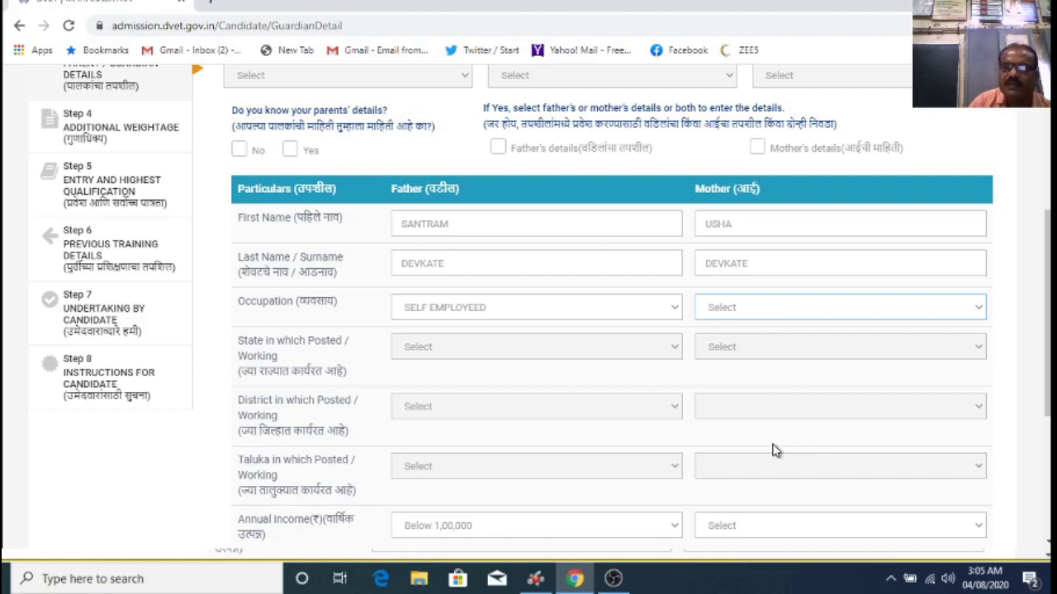
{"action": "key", "text": "n"}
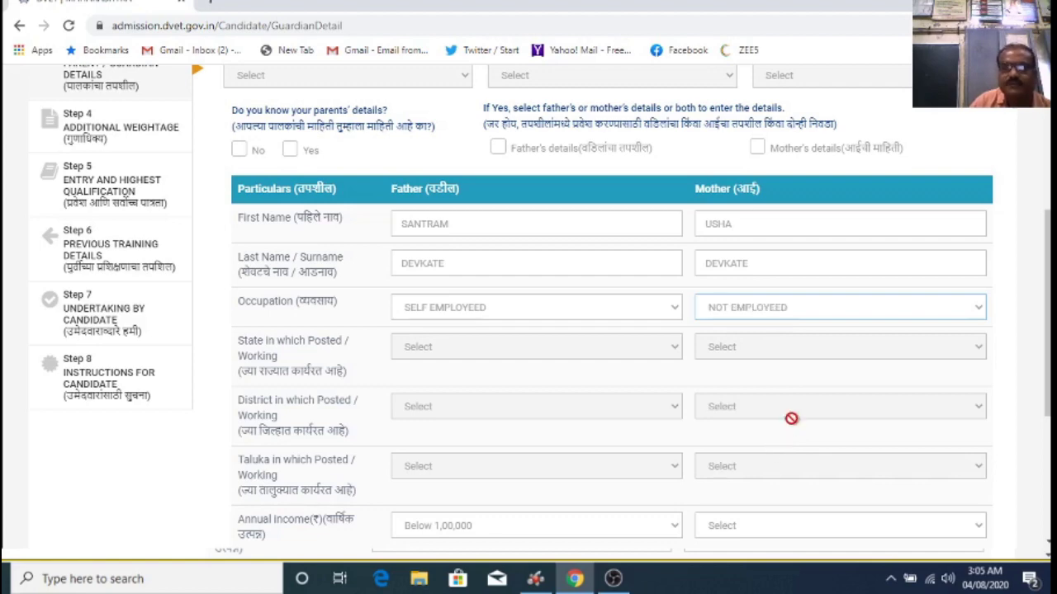
{"action": "scroll", "coordinate": [791, 418], "scroll_direction": "down", "scroll_amount": 2}
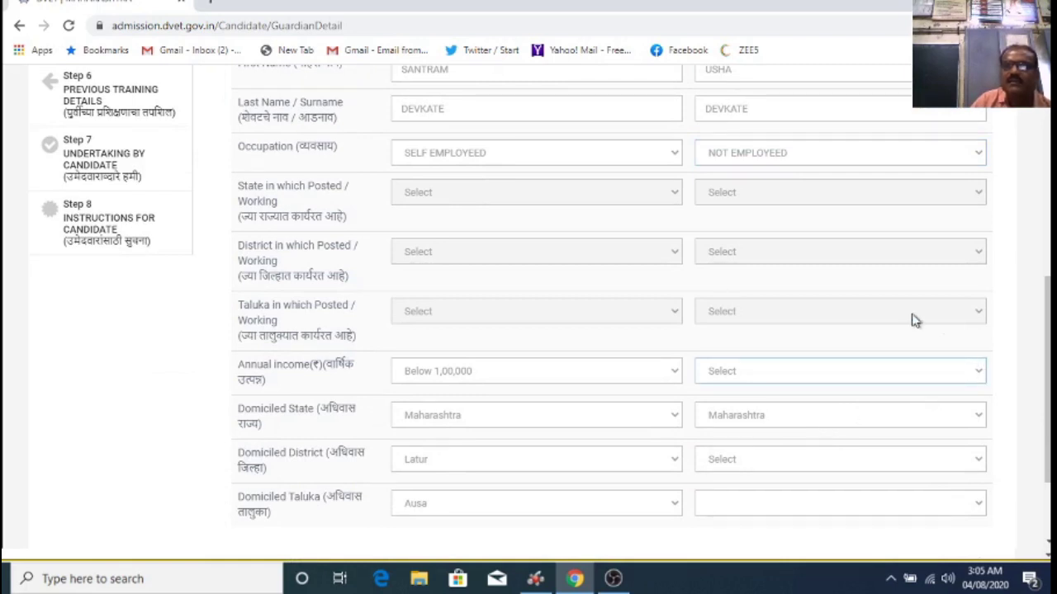
{"action": "key", "text": "Down"}
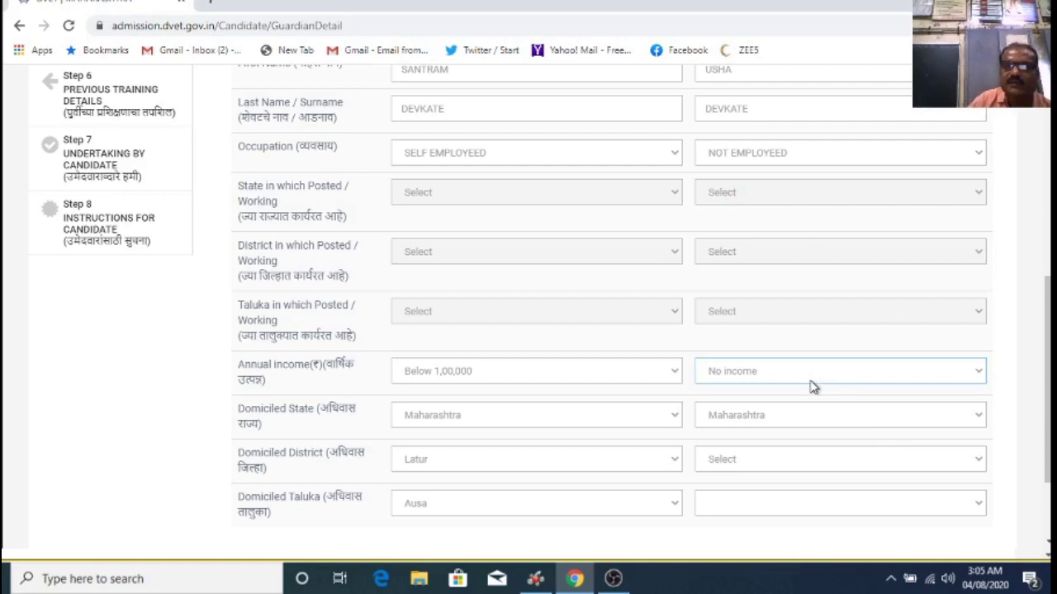
{"action": "scroll", "coordinate": [758, 420], "scroll_direction": "down", "scroll_amount": 1}
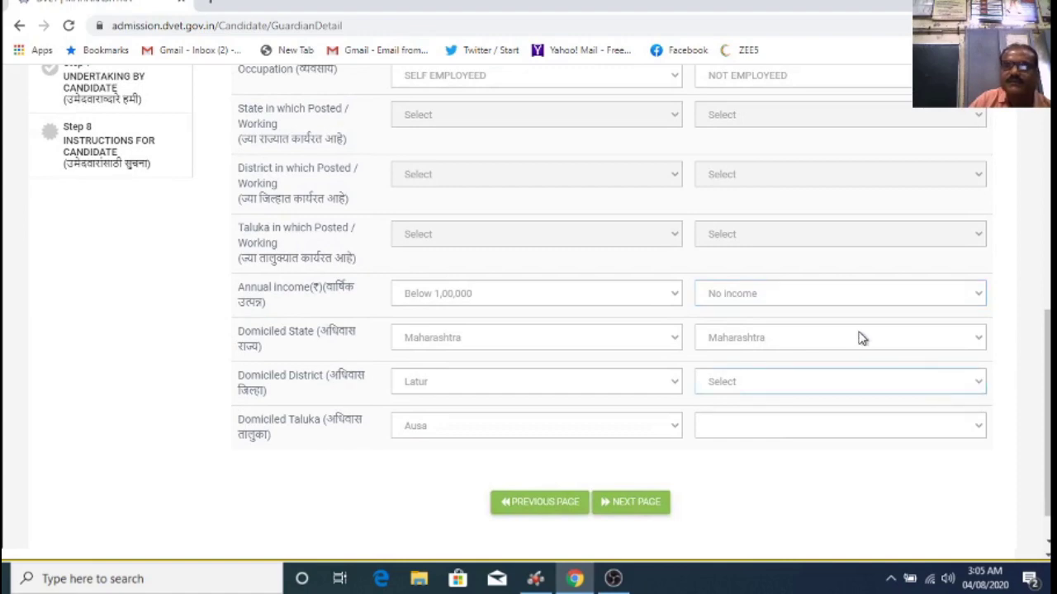
{"action": "left_click", "coordinate": [834, 302]}
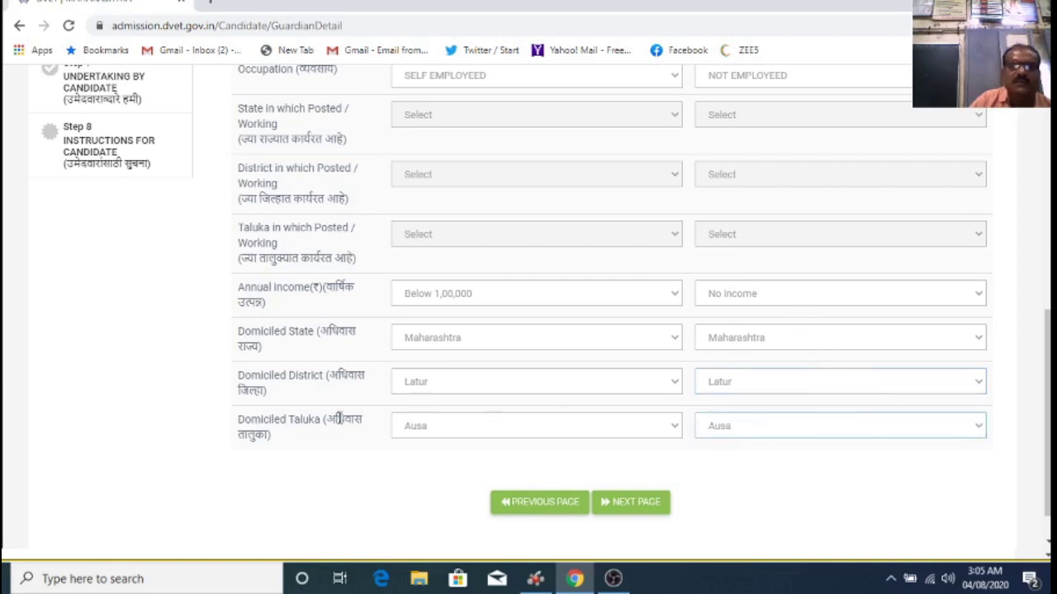
{"action": "scroll", "coordinate": [105, 381], "scroll_direction": "up", "scroll_amount": 2}
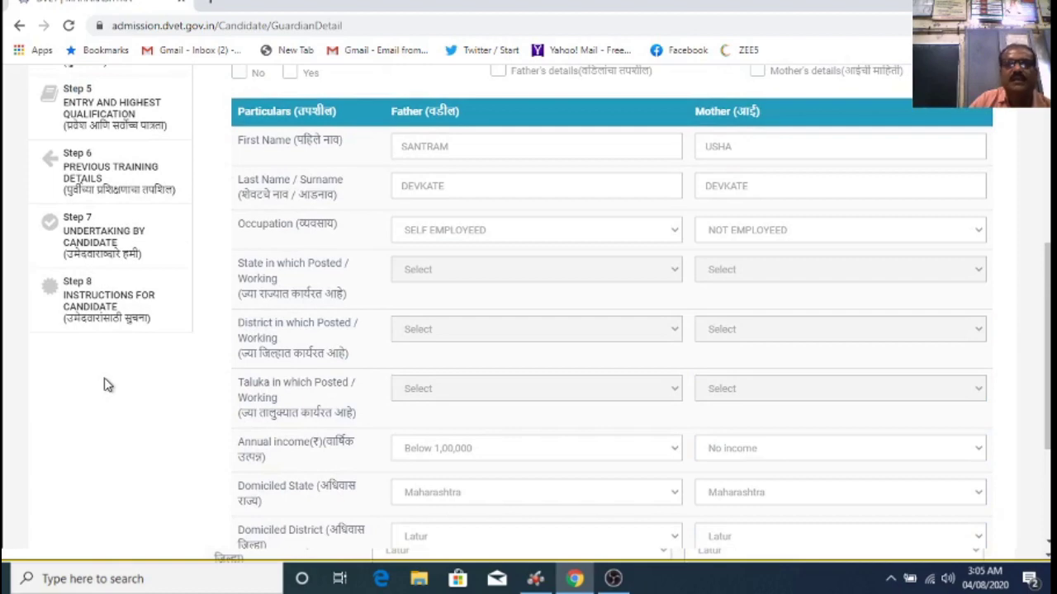
{"action": "scroll", "coordinate": [106, 382], "scroll_direction": "up", "scroll_amount": 3}
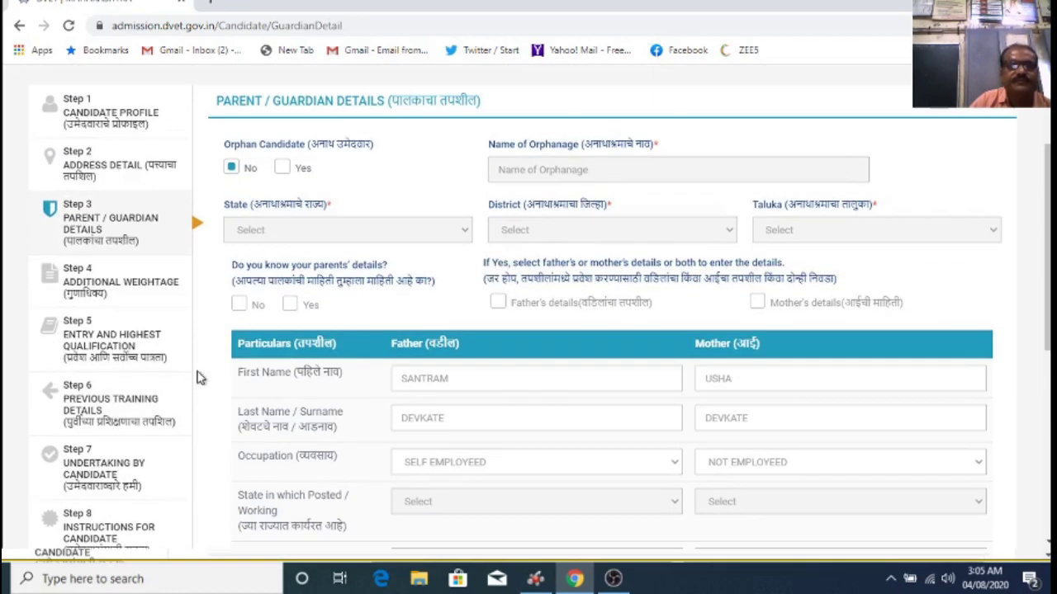
{"action": "scroll", "coordinate": [201, 376], "scroll_direction": "down", "scroll_amount": 5}
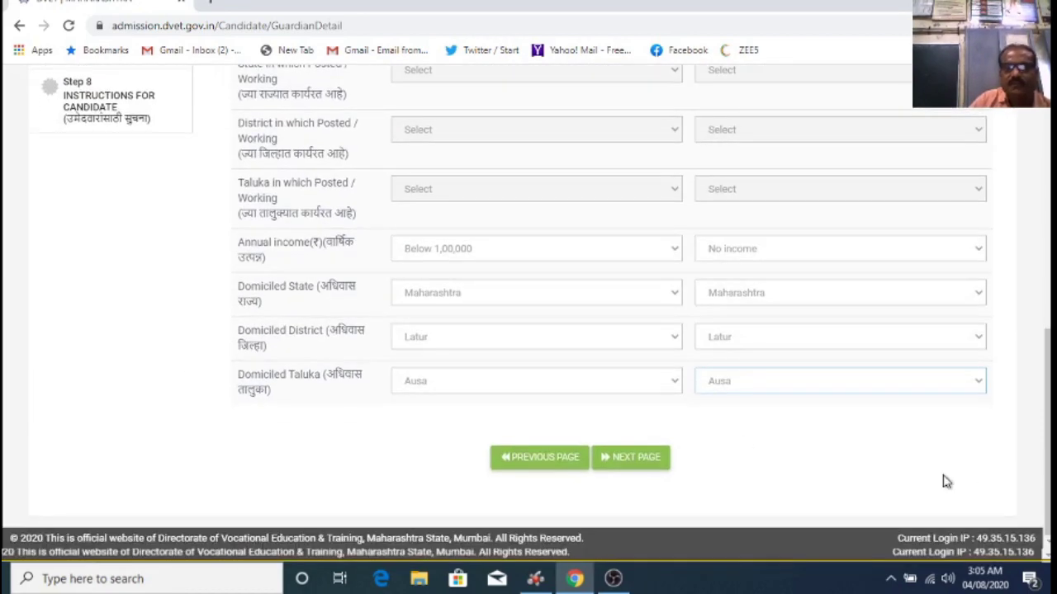
{"action": "left_click", "coordinate": [649, 463]}
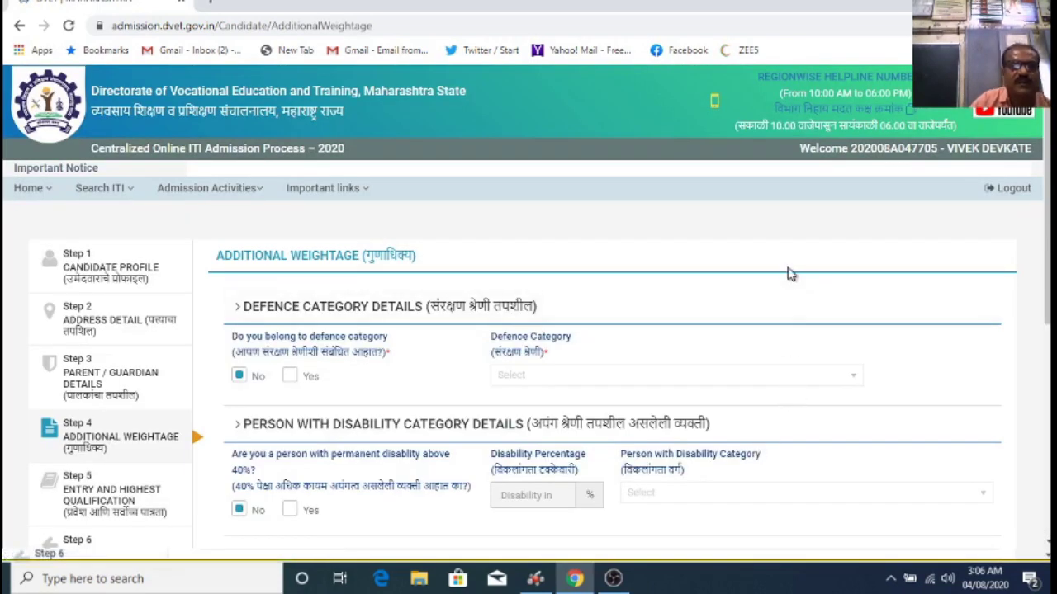
Step: View the Defence Category options via Yes, then set the defence question back to No
{"action": "scroll", "coordinate": [784, 270], "scroll_direction": "down", "scroll_amount": 1}
{"action": "scroll", "coordinate": [785, 269], "scroll_direction": "up", "scroll_amount": 1}
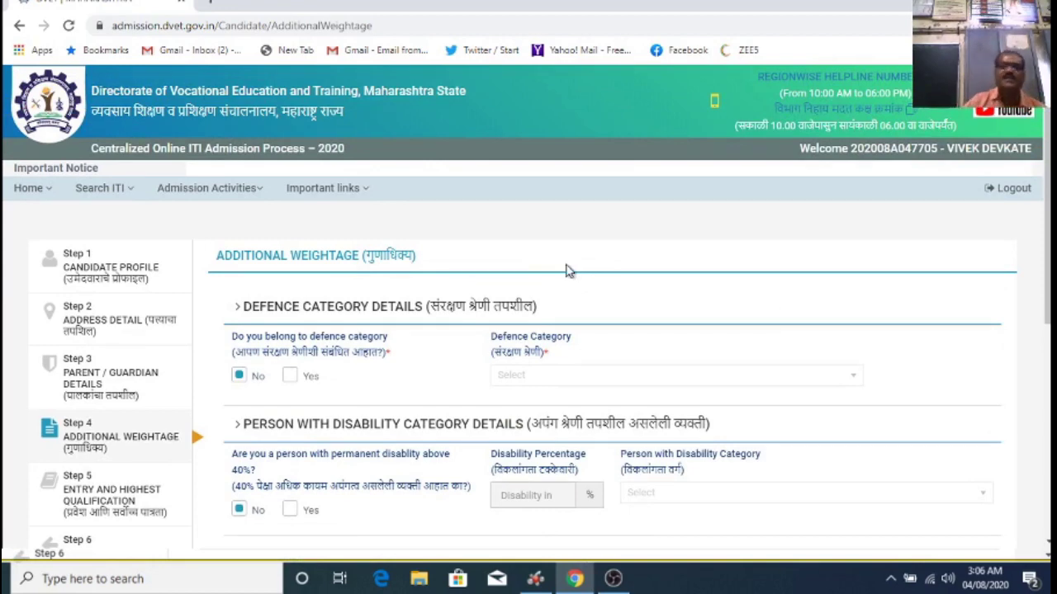
{"action": "scroll", "coordinate": [640, 312], "scroll_direction": "down", "scroll_amount": 1}
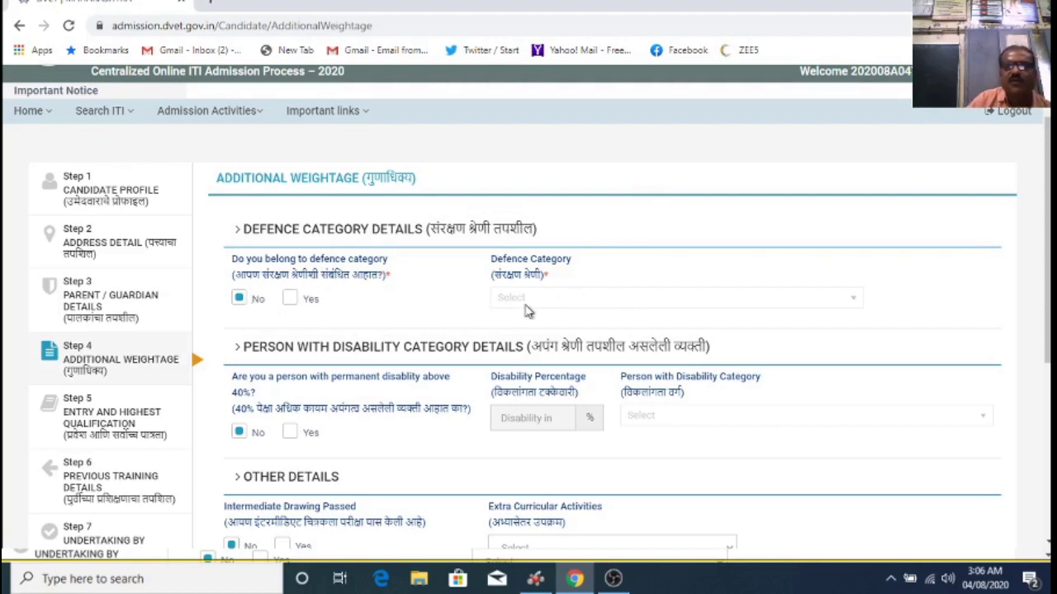
{"action": "left_click", "coordinate": [292, 300]}
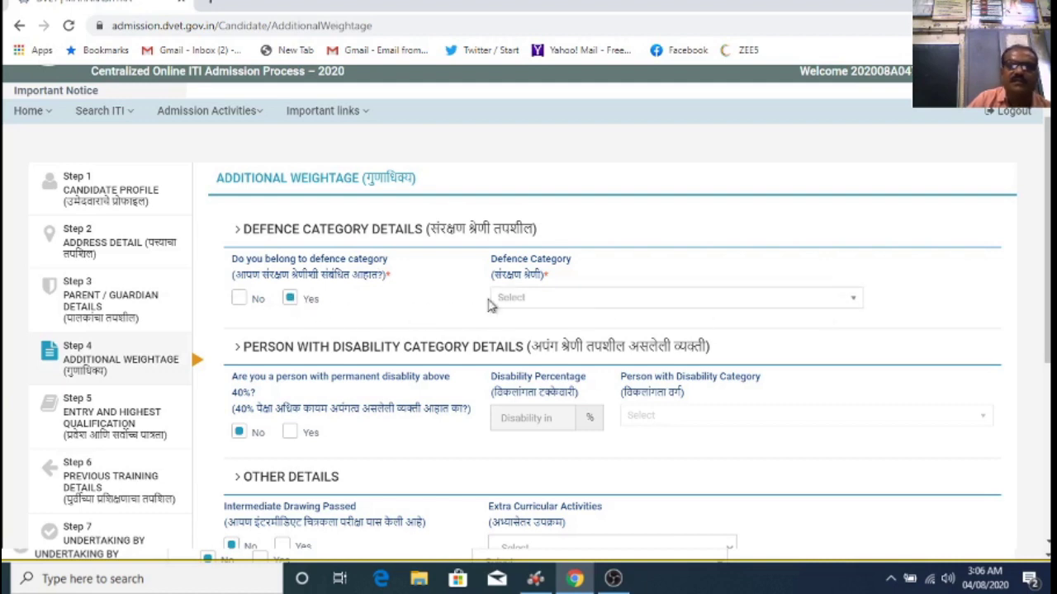
{"action": "left_click", "coordinate": [846, 304]}
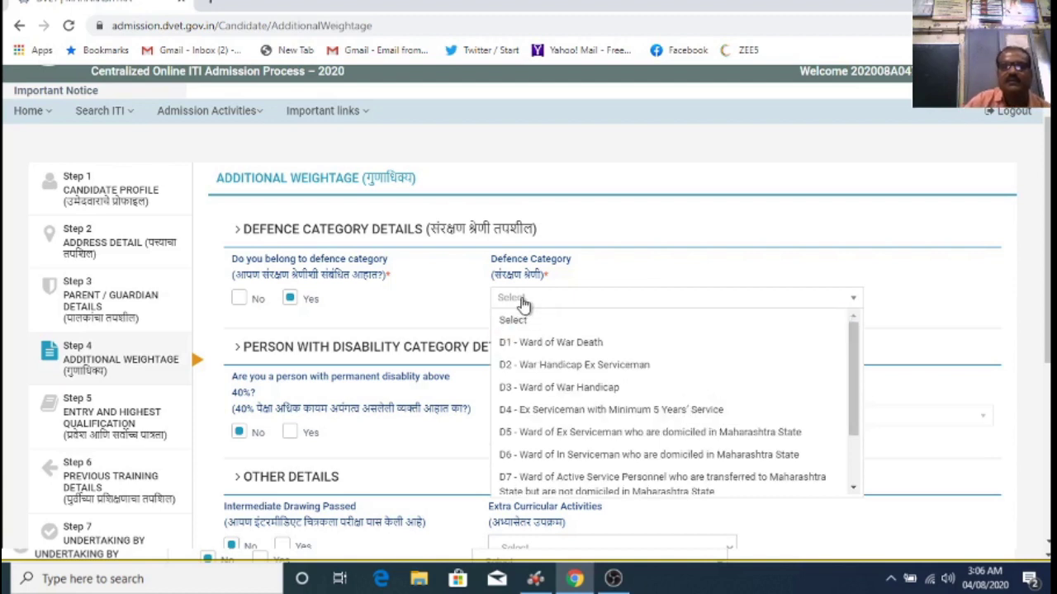
{"action": "left_click", "coordinate": [820, 273]}
{"action": "left_click", "coordinate": [239, 298]}
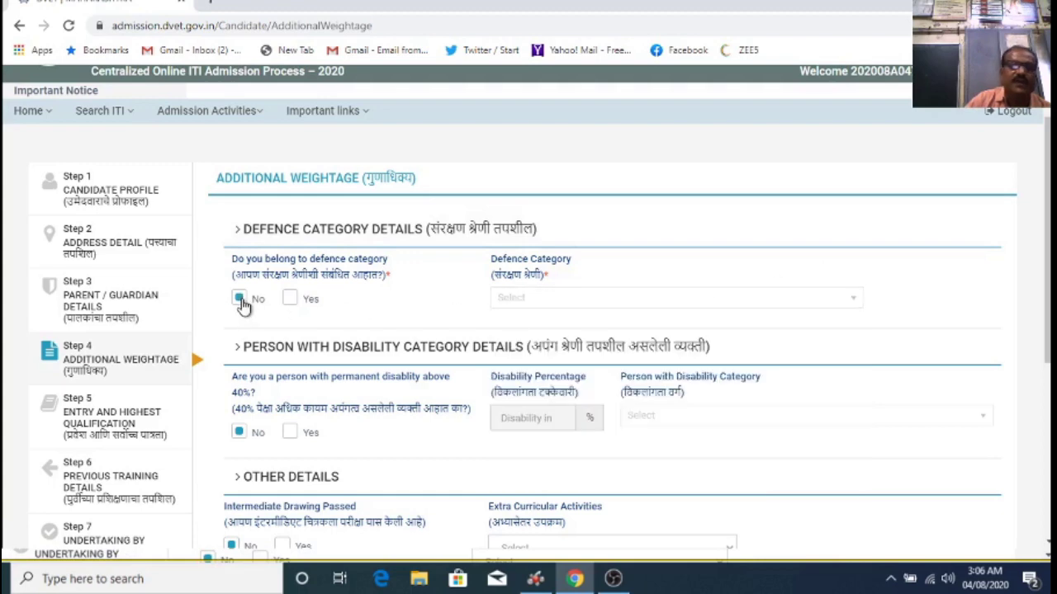
{"action": "scroll", "coordinate": [821, 322], "scroll_direction": "down", "scroll_amount": 1}
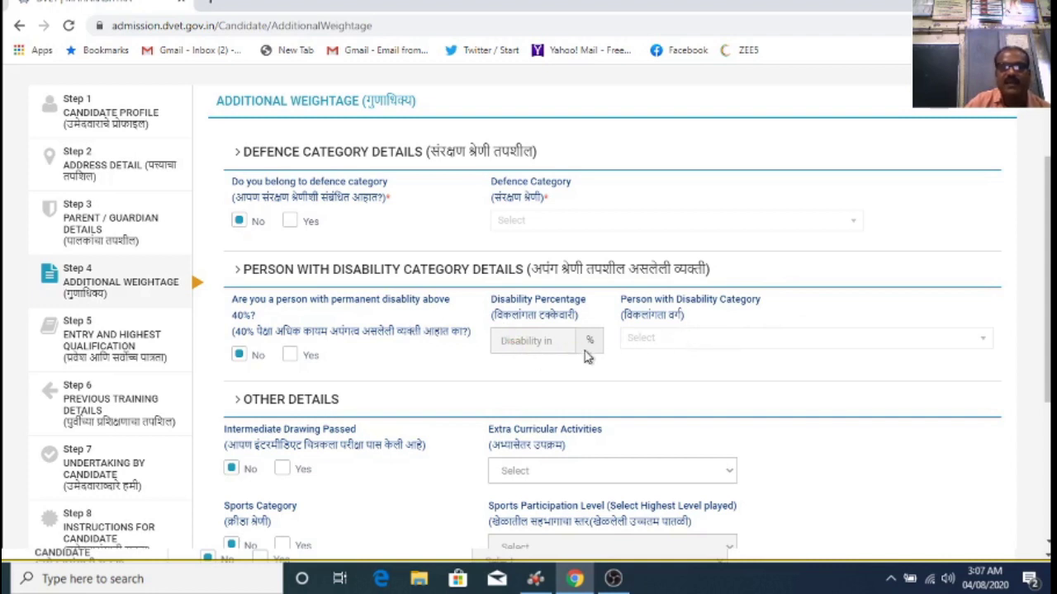
{"action": "left_click", "coordinate": [291, 357]}
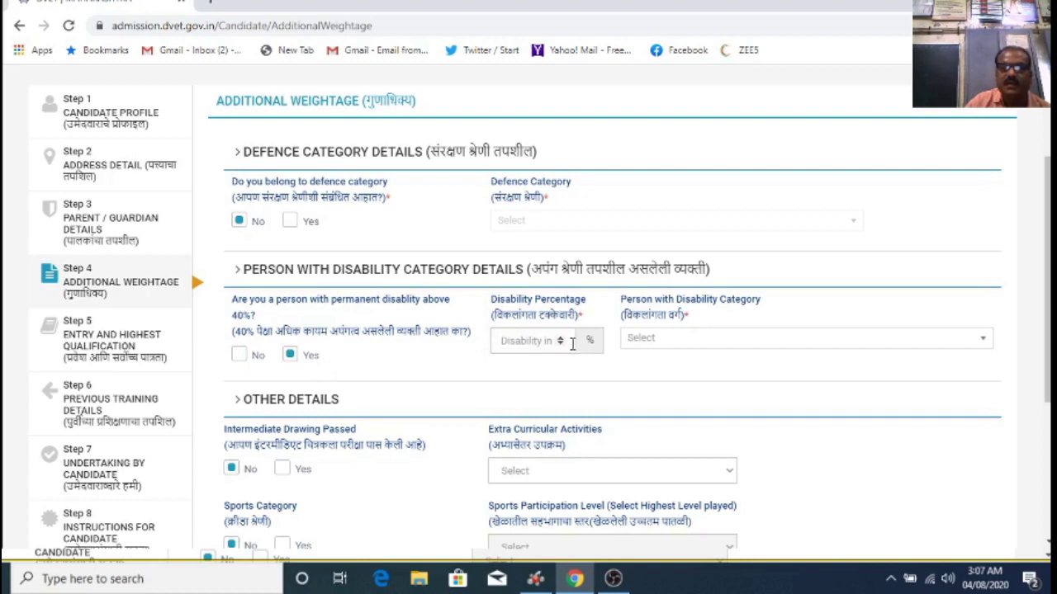
{"action": "left_click", "coordinate": [985, 344]}
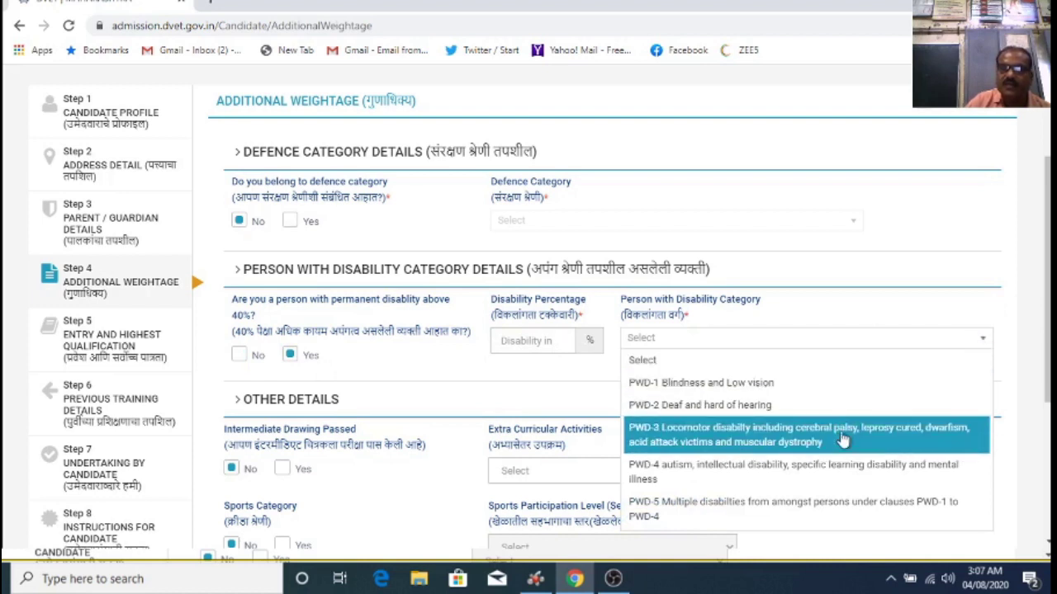
{"action": "left_click", "coordinate": [867, 321]}
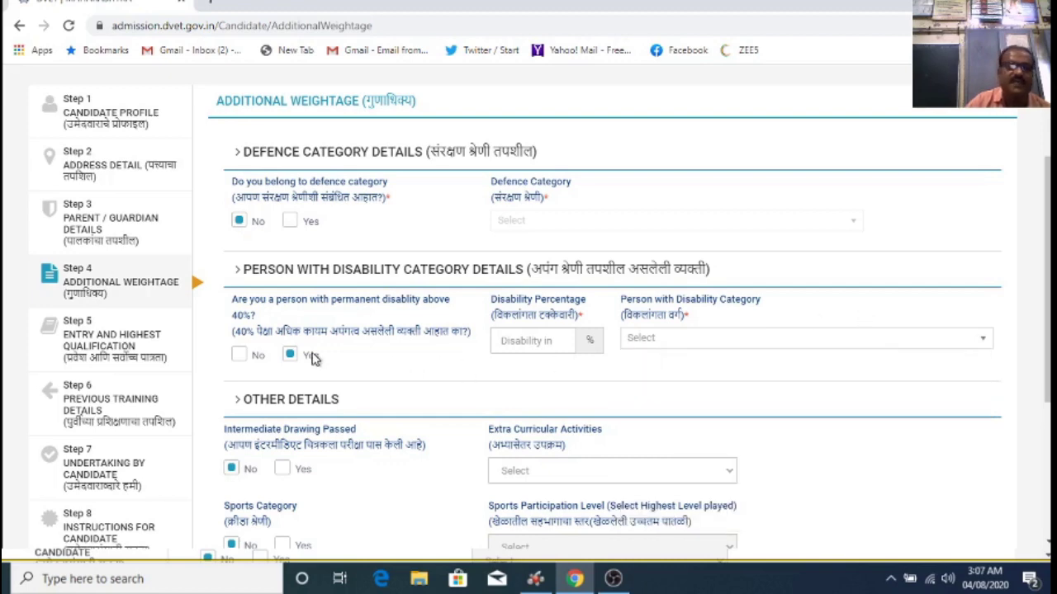
{"action": "left_click", "coordinate": [242, 356]}
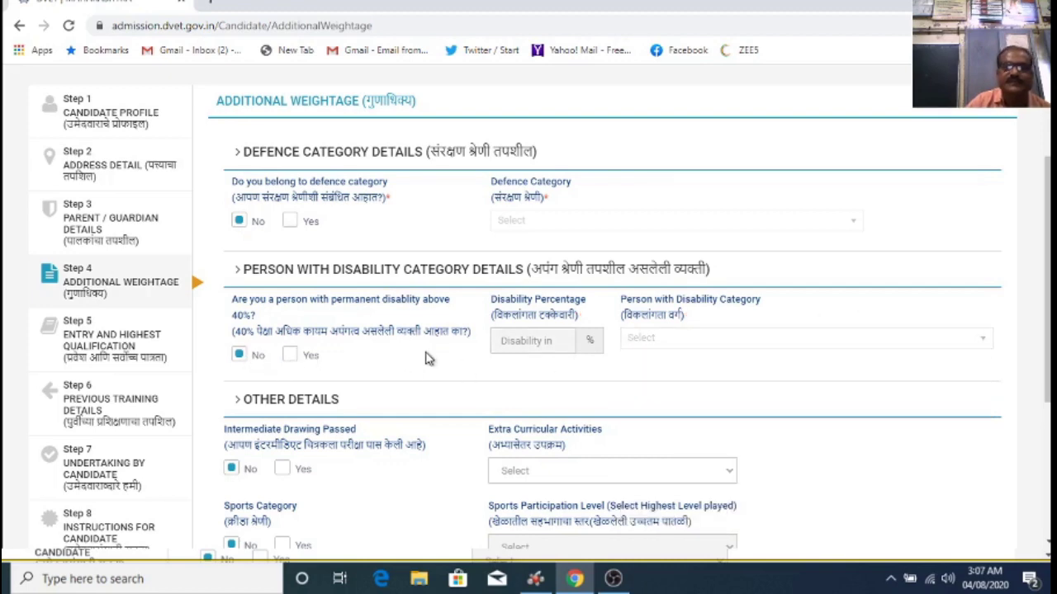
{"action": "scroll", "coordinate": [423, 358], "scroll_direction": "down", "scroll_amount": 2}
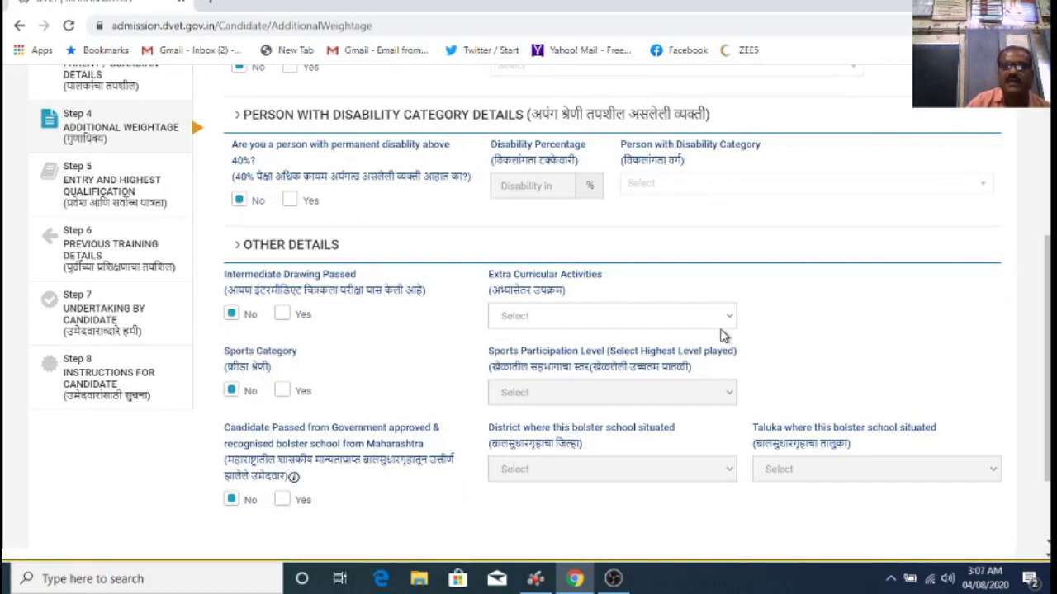
{"action": "left_click", "coordinate": [284, 316]}
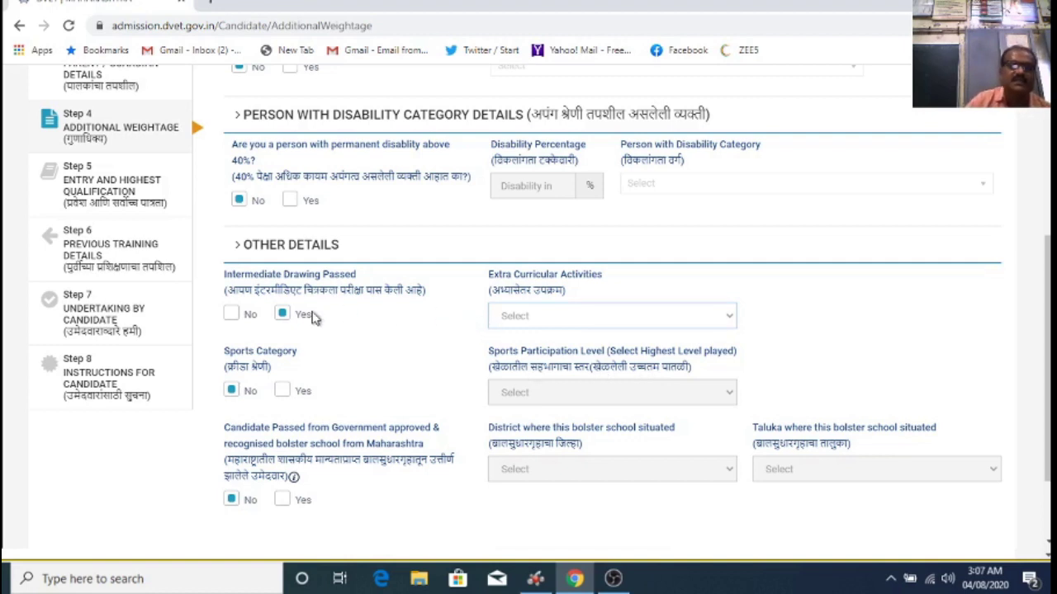
{"action": "left_click", "coordinate": [231, 314]}
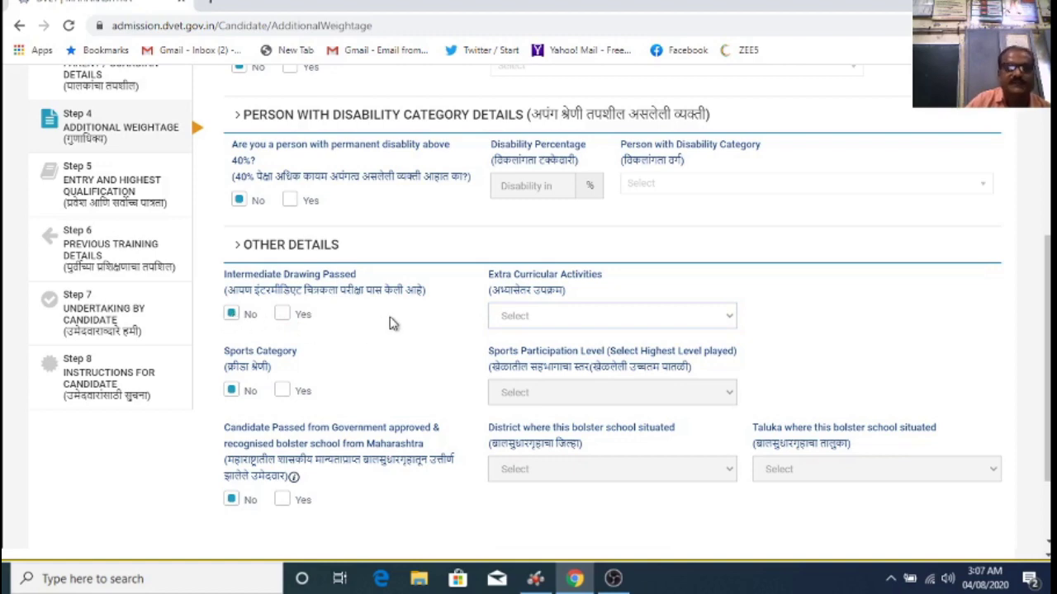
{"action": "scroll", "coordinate": [391, 323], "scroll_direction": "down", "scroll_amount": 2}
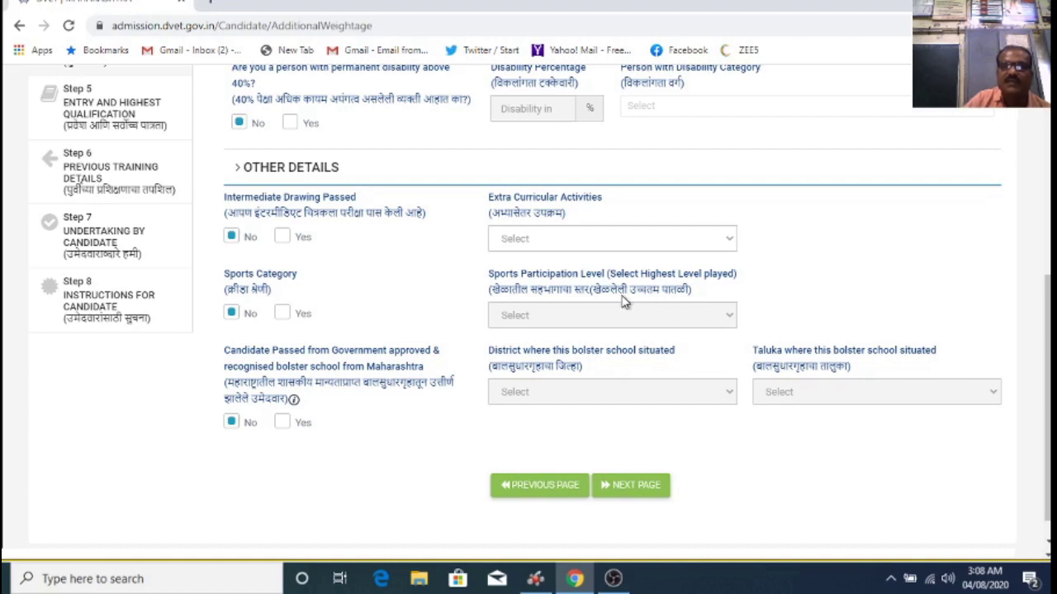
Step: Try Yes on Sports Category and bolster-school pass-out, then set both back to No
{"action": "left_click", "coordinate": [282, 313]}
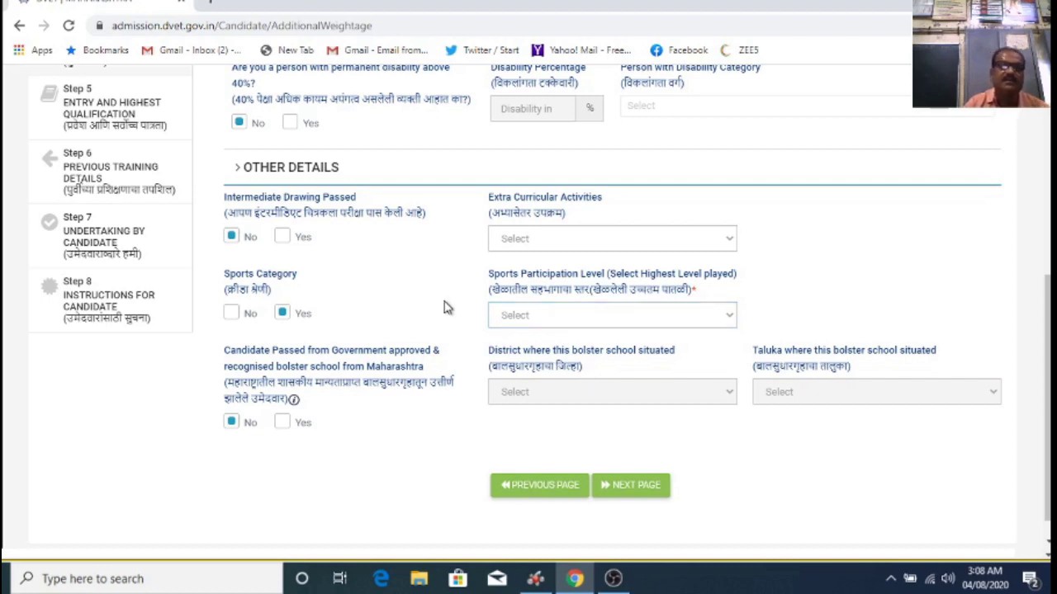
{"action": "left_click", "coordinate": [235, 316]}
{"action": "scroll", "coordinate": [390, 322], "scroll_direction": "down", "scroll_amount": 1}
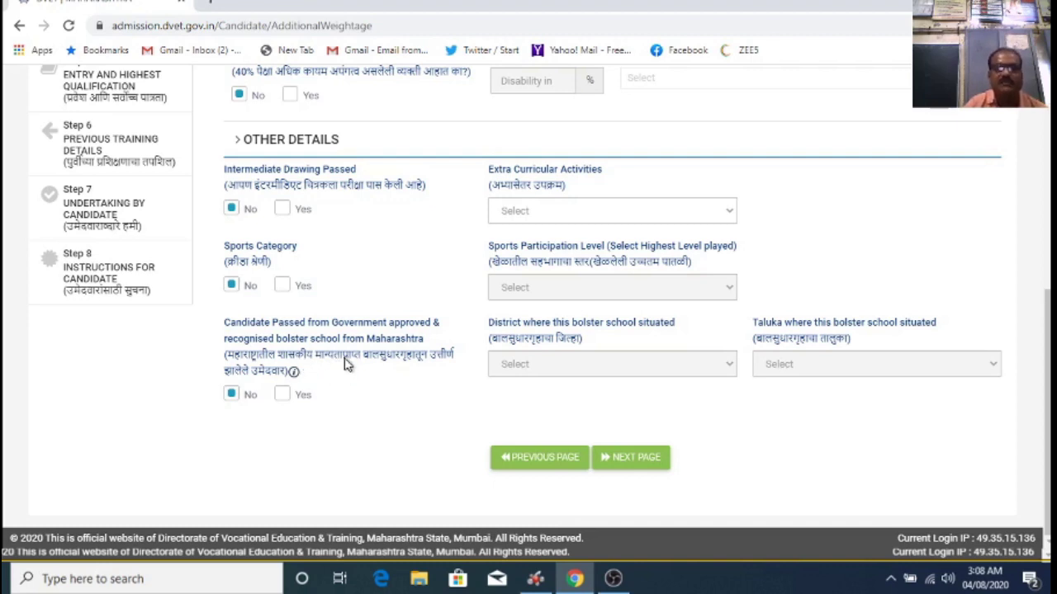
{"action": "left_click", "coordinate": [284, 396]}
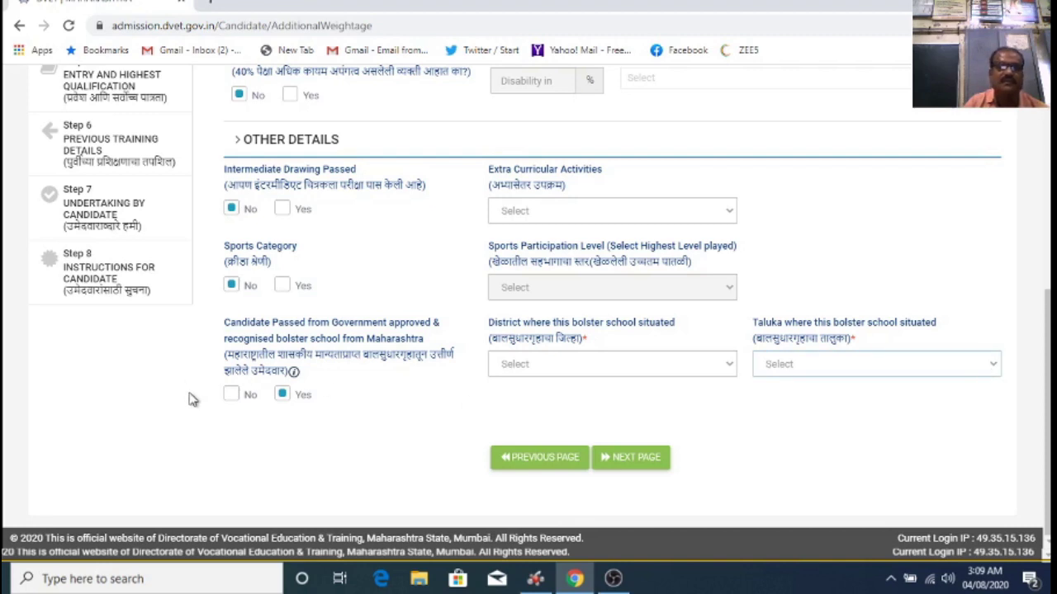
{"action": "left_click", "coordinate": [231, 395]}
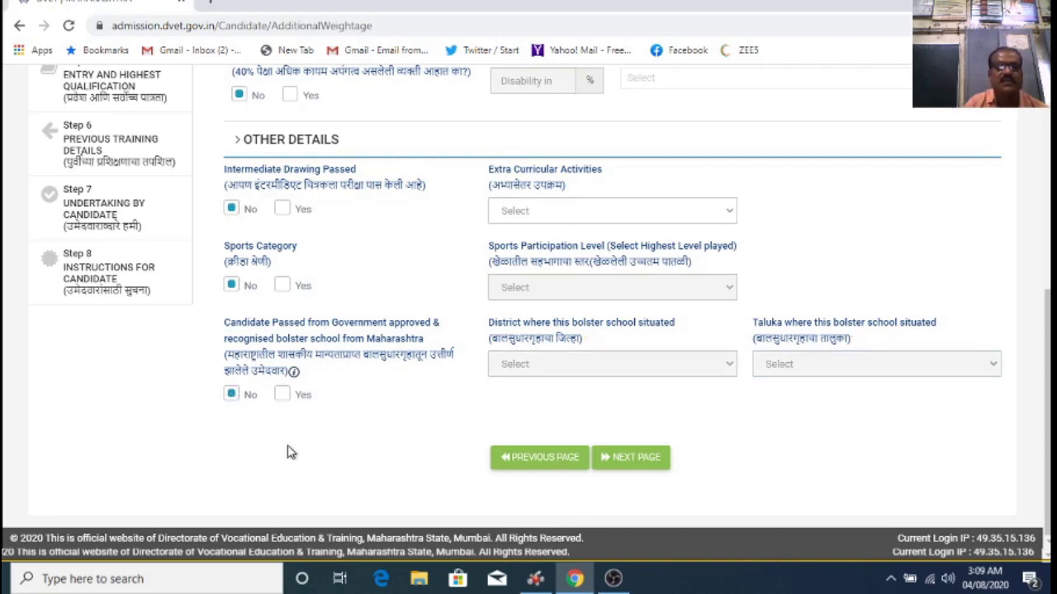
Step: Submit the Additional Weightage page with every Other Details answer left No
{"action": "scroll", "coordinate": [461, 360], "scroll_direction": "up", "scroll_amount": 5}
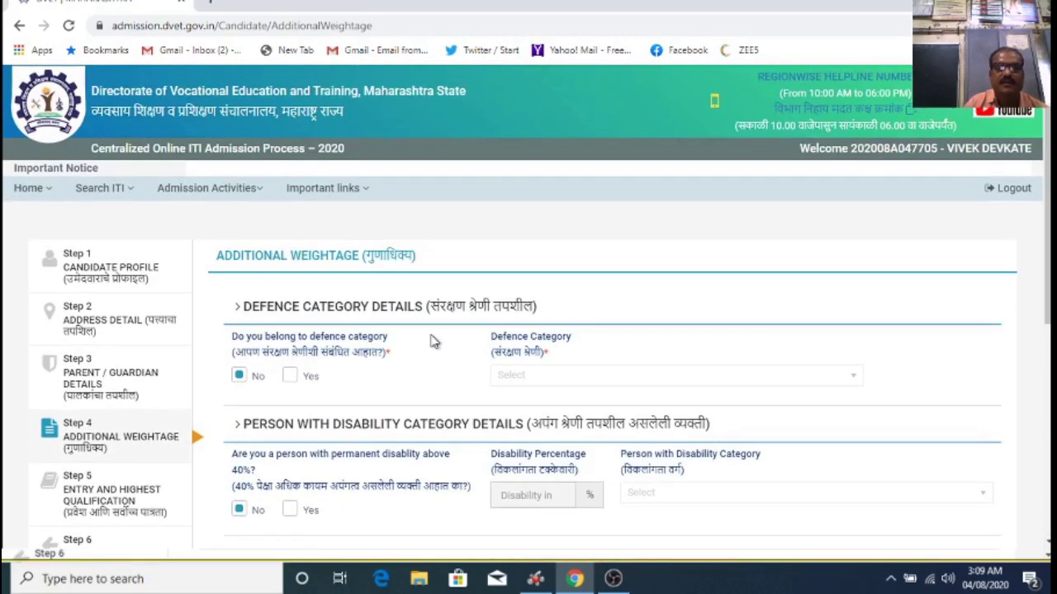
{"action": "scroll", "coordinate": [436, 342], "scroll_direction": "down", "scroll_amount": 5}
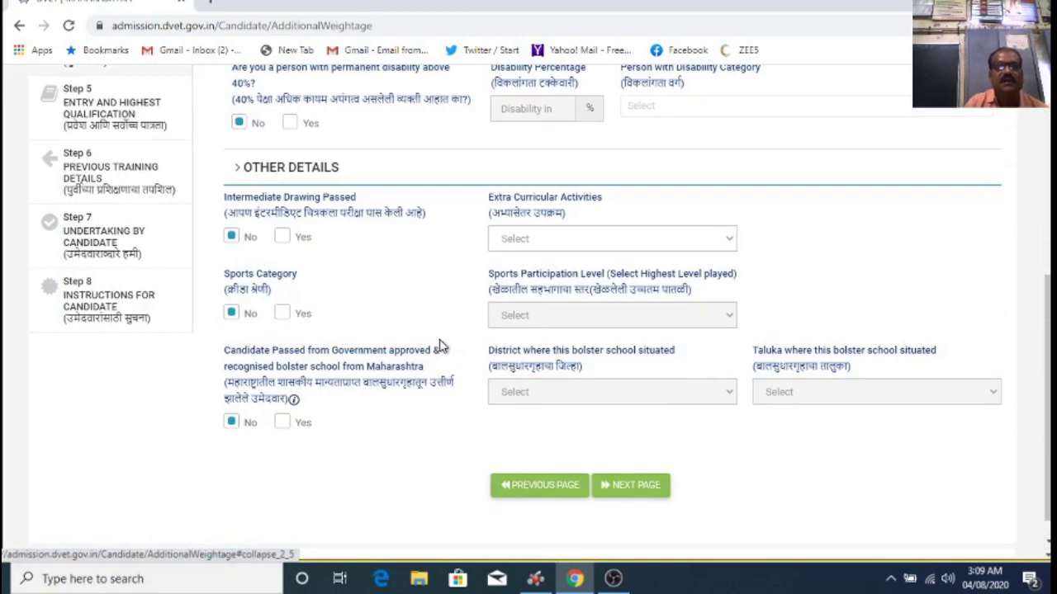
{"action": "scroll", "coordinate": [439, 345], "scroll_direction": "down", "scroll_amount": 1}
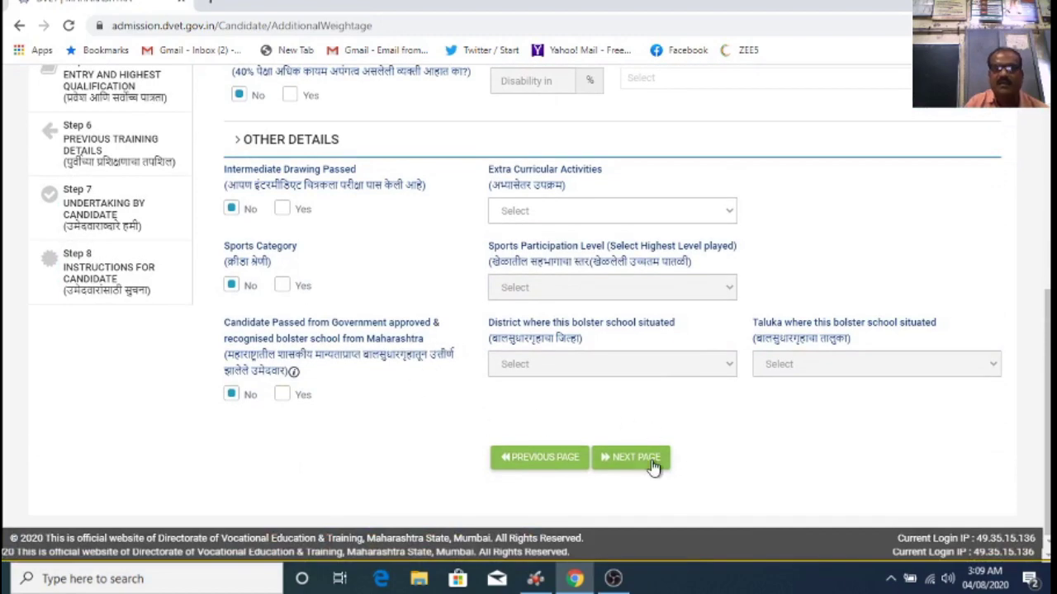
{"action": "left_click", "coordinate": [652, 465]}
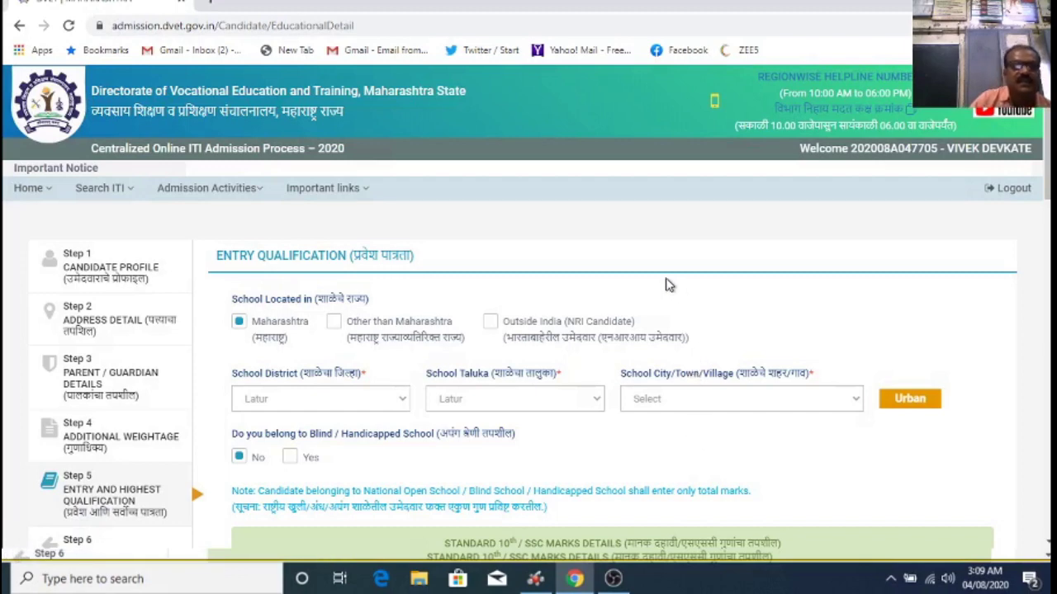
Step: Review Entry Qualification: Latur rural school, SSC marks and 364.1667 weighted total (72.8333%)
{"action": "scroll", "coordinate": [455, 250], "scroll_direction": "down", "scroll_amount": 1}
{"action": "scroll", "coordinate": [456, 250], "scroll_direction": "down", "scroll_amount": 1}
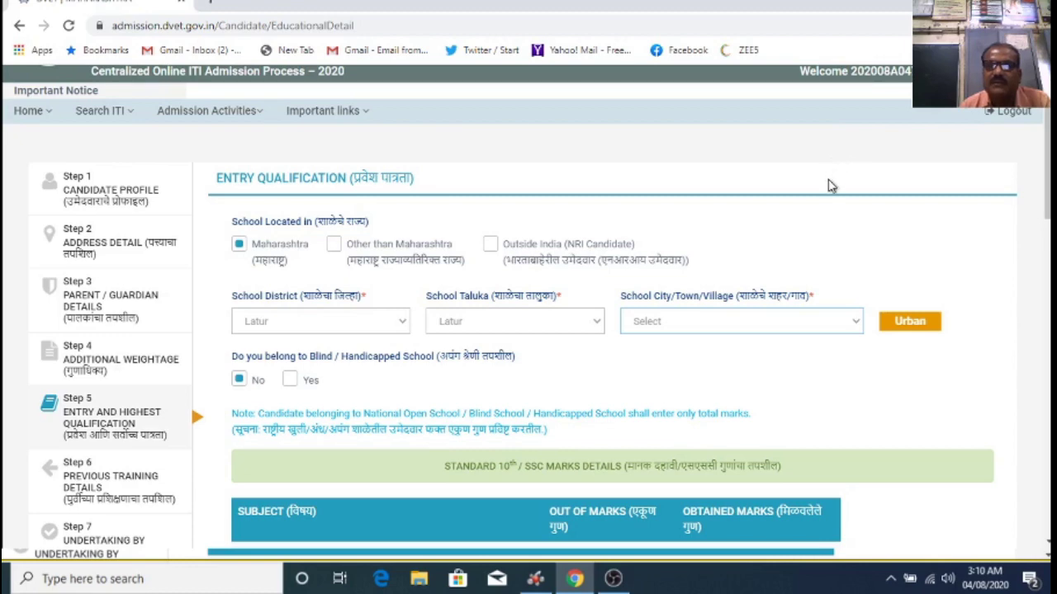
{"action": "scroll", "coordinate": [710, 312], "scroll_direction": "down", "scroll_amount": 1}
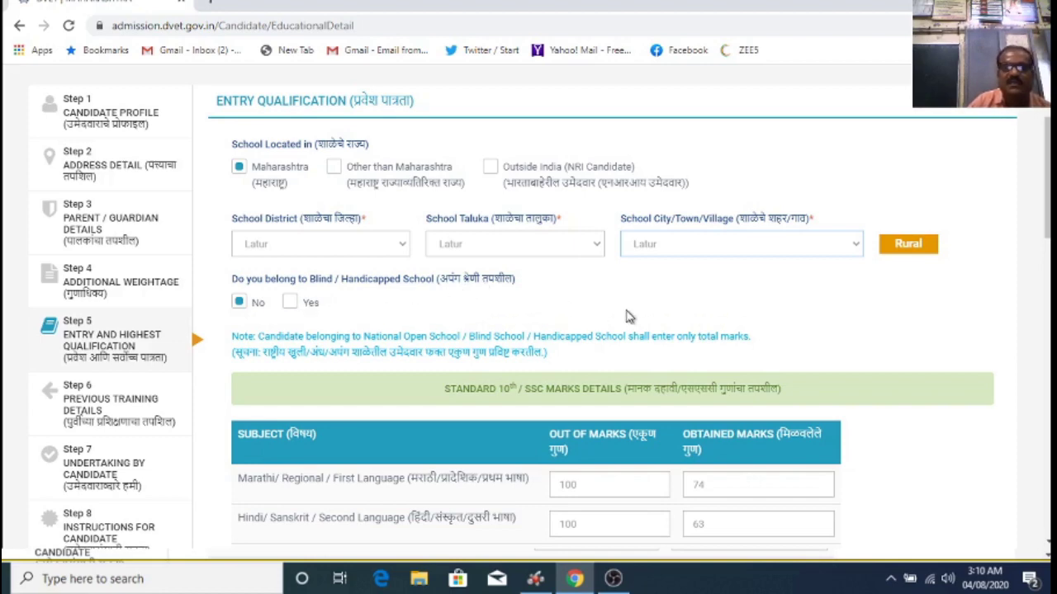
{"action": "scroll", "coordinate": [627, 316], "scroll_direction": "down", "scroll_amount": 1}
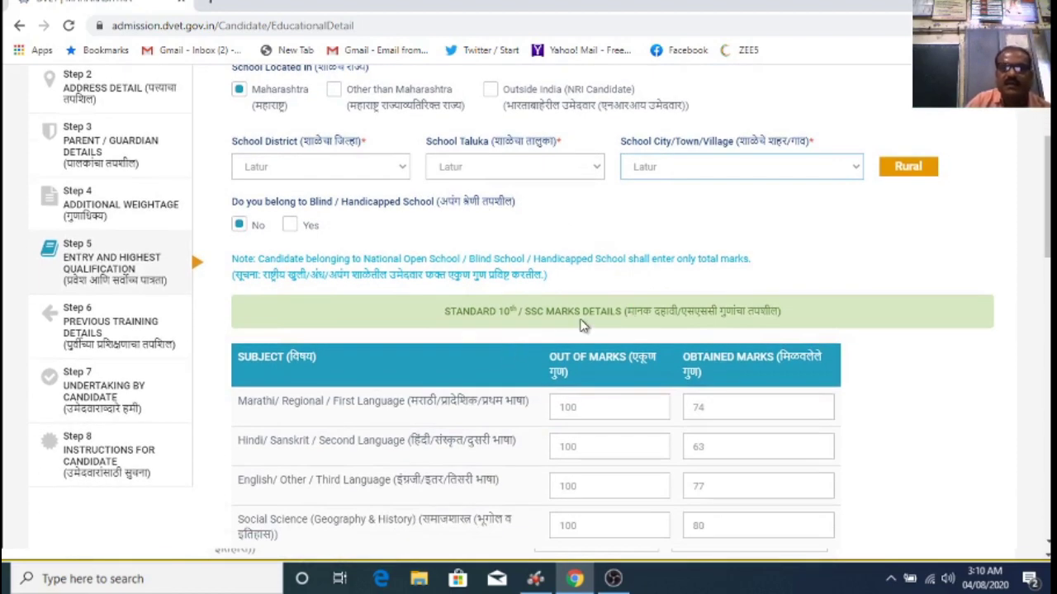
{"action": "scroll", "coordinate": [693, 328], "scroll_direction": "down", "scroll_amount": 10}
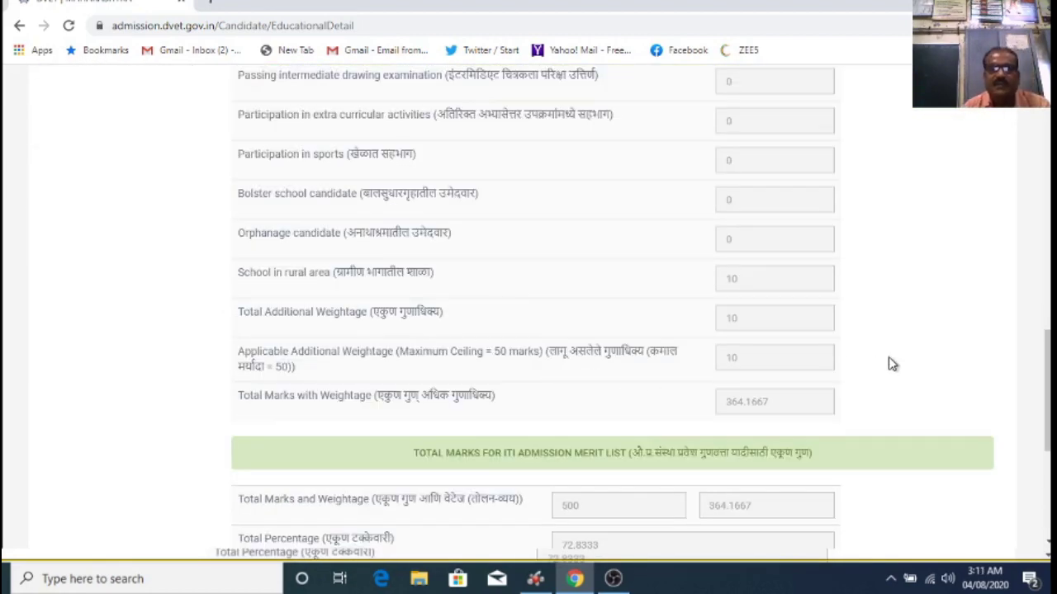
Step: Scroll down to Highest Qualification, leaving it as SSC Pass / Not Applicable
{"action": "scroll", "coordinate": [880, 355], "scroll_direction": "down", "scroll_amount": 2}
{"action": "scroll", "coordinate": [887, 341], "scroll_direction": "down", "scroll_amount": 1}
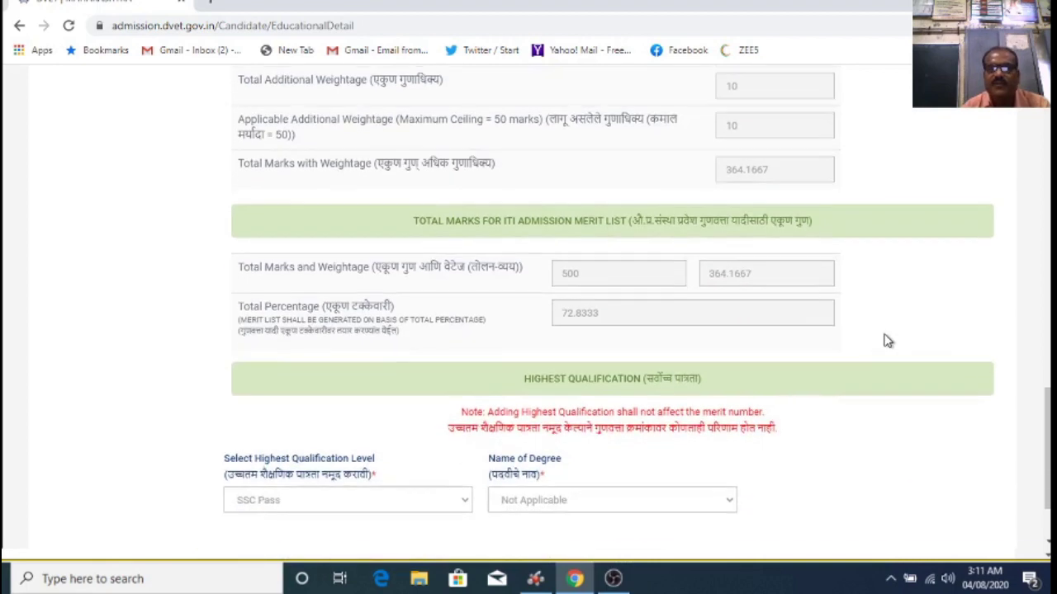
{"action": "scroll", "coordinate": [887, 341], "scroll_direction": "down", "scroll_amount": 1}
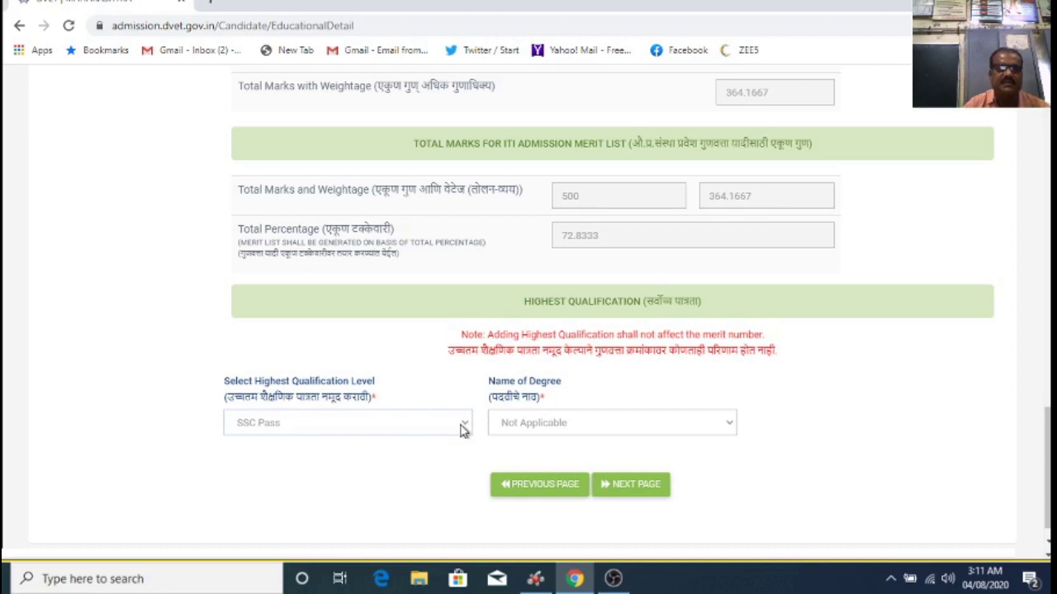
{"action": "scroll", "coordinate": [871, 408], "scroll_direction": "down", "scroll_amount": 1}
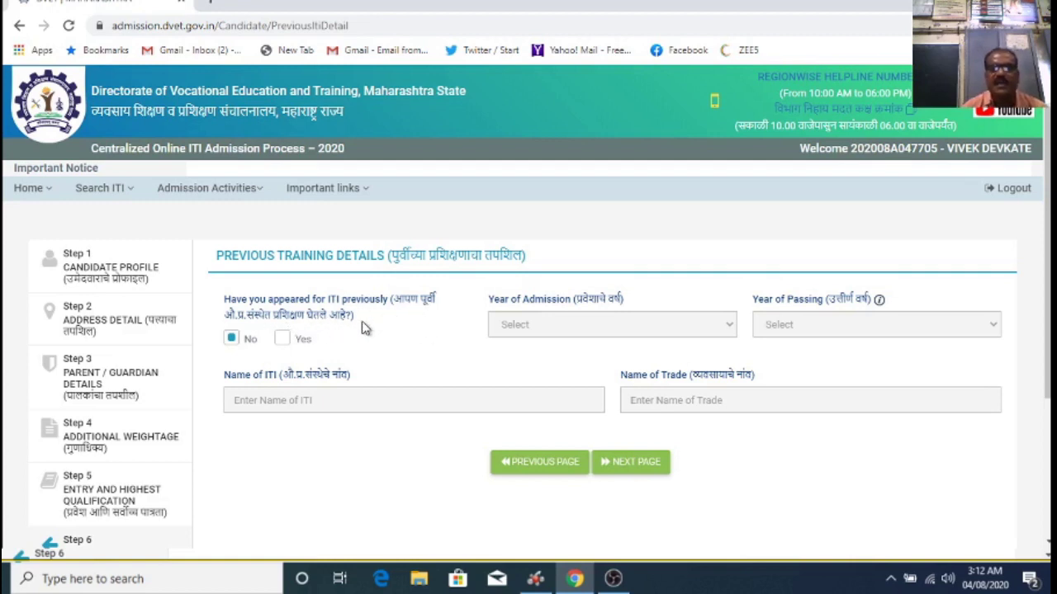
Step: Answer Yes to having appeared for ITI previously
{"action": "left_click", "coordinate": [283, 341]}
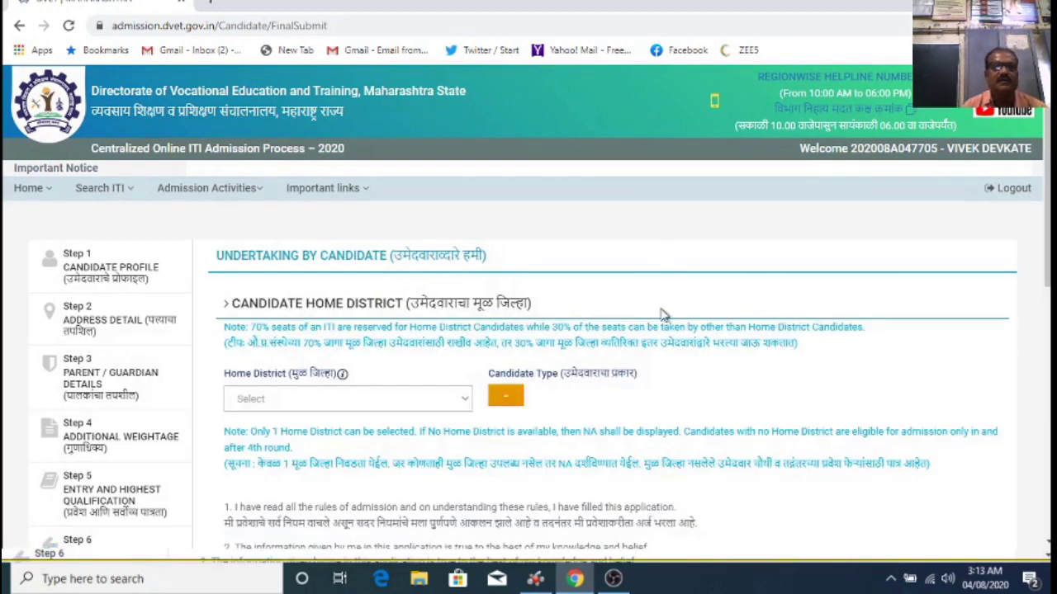
Step: Scroll down the Undertaking page to the Candidate Home District section
{"action": "scroll", "coordinate": [615, 225], "scroll_direction": "down", "scroll_amount": 1}
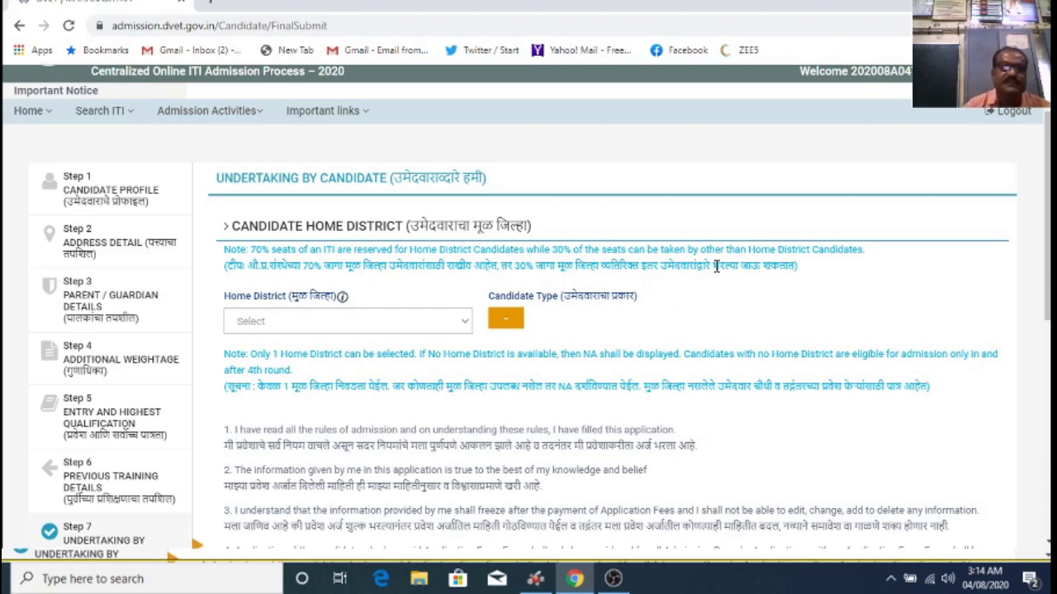
{"action": "scroll", "coordinate": [281, 302], "scroll_direction": "down", "scroll_amount": 1}
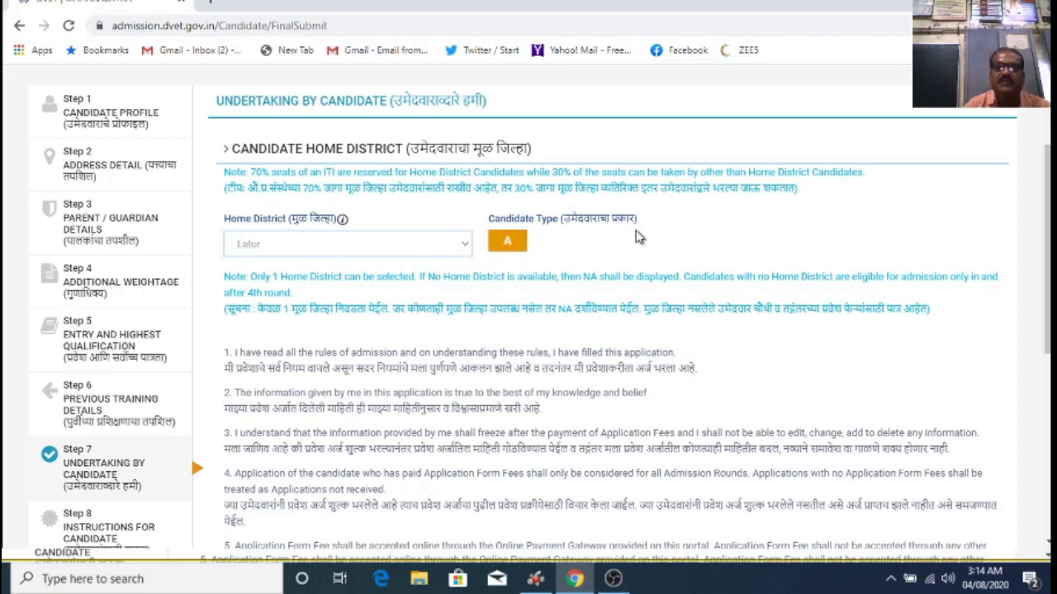
{"action": "scroll", "coordinate": [625, 252], "scroll_direction": "down", "scroll_amount": 1}
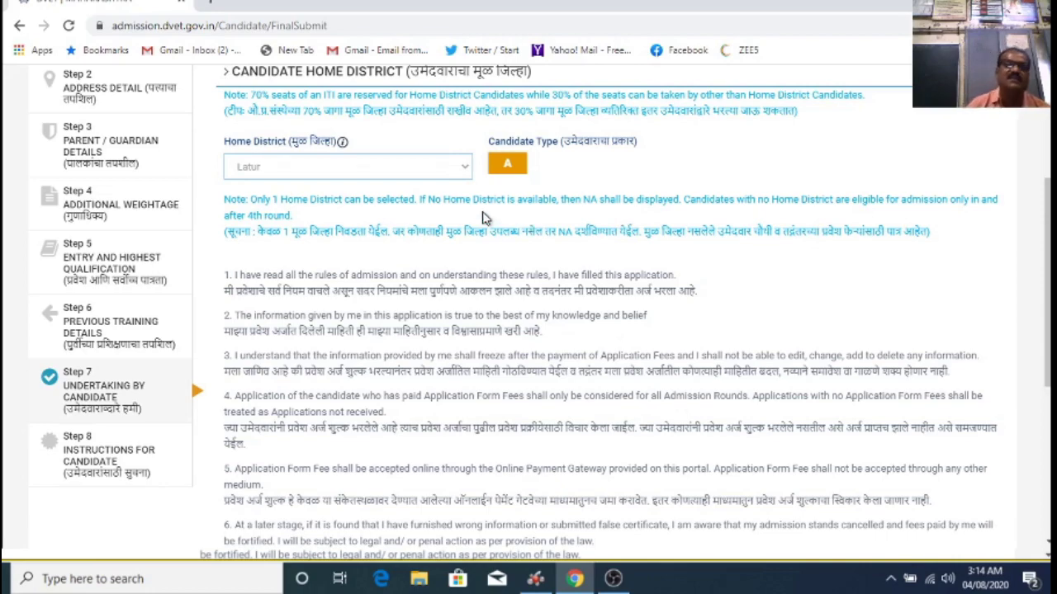
{"action": "scroll", "coordinate": [356, 228], "scroll_direction": "down", "scroll_amount": 3}
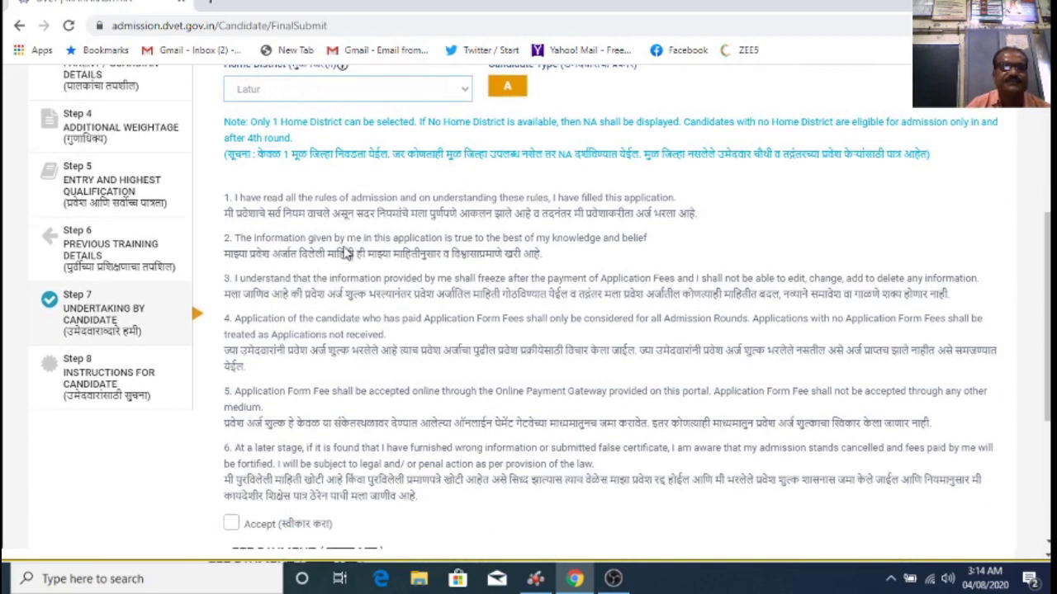
{"action": "scroll", "coordinate": [364, 235], "scroll_direction": "up", "scroll_amount": 1}
{"action": "scroll", "coordinate": [368, 239], "scroll_direction": "down", "scroll_amount": 2}
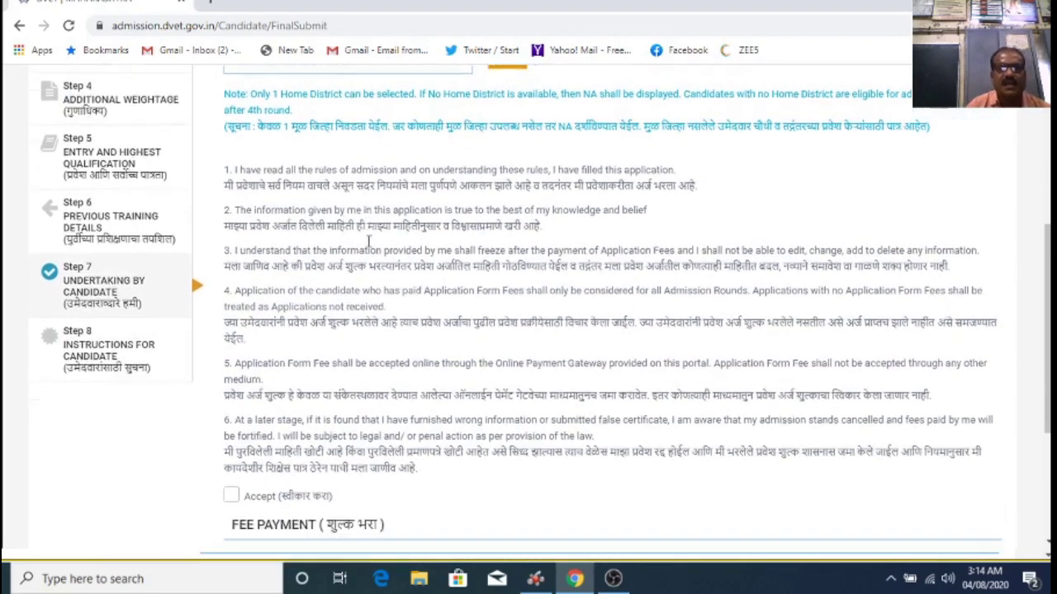
{"action": "scroll", "coordinate": [347, 235], "scroll_direction": "up", "scroll_amount": 1}
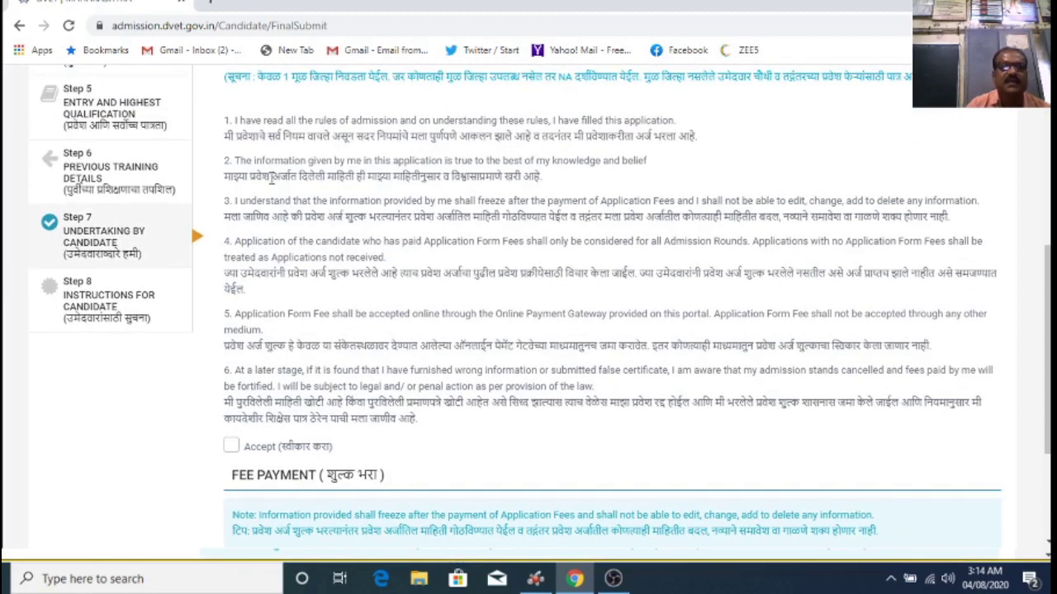